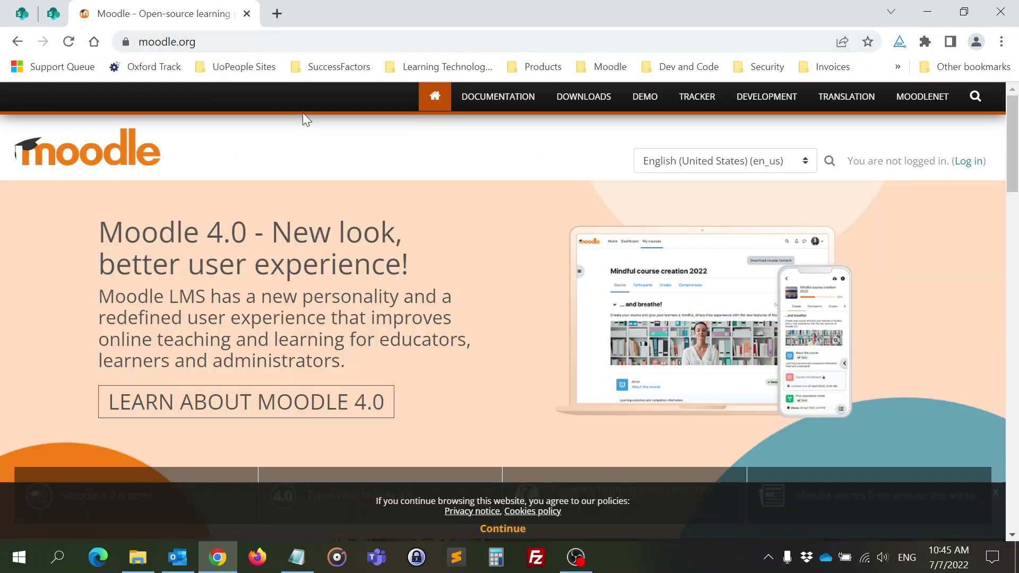
- From Moodle's latest release Windows packages, download the Moodle 4.0.1+ installer zip (MoodleWindowsInstaller-latest-400.zip)
click(596, 100)
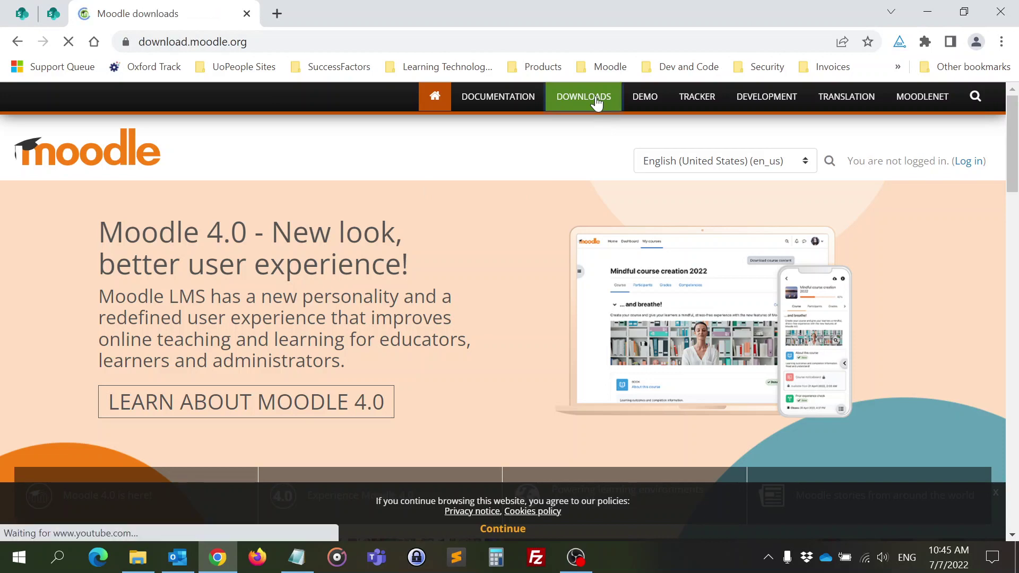
scroll(342, 243, down, 5)
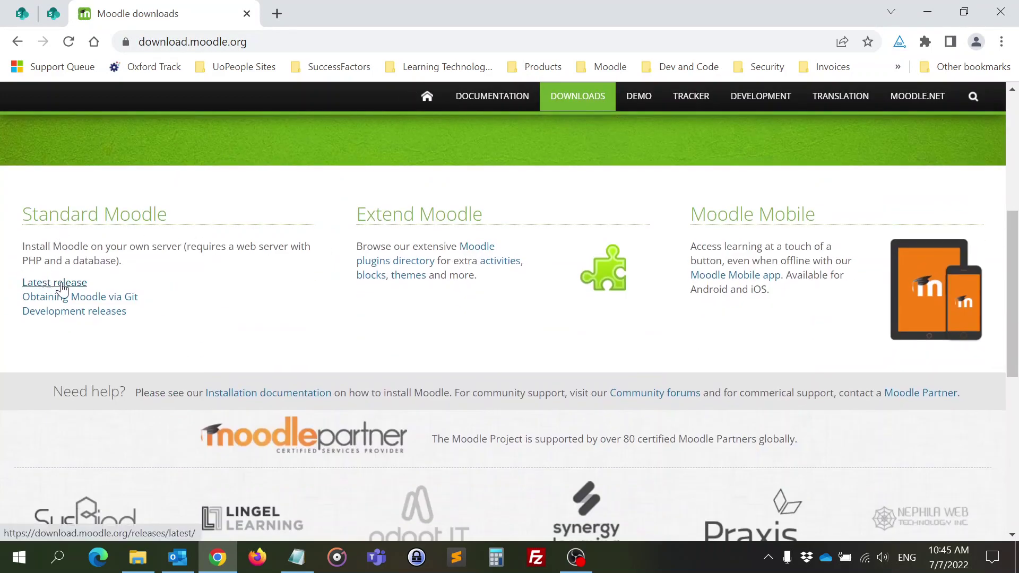
click(55, 283)
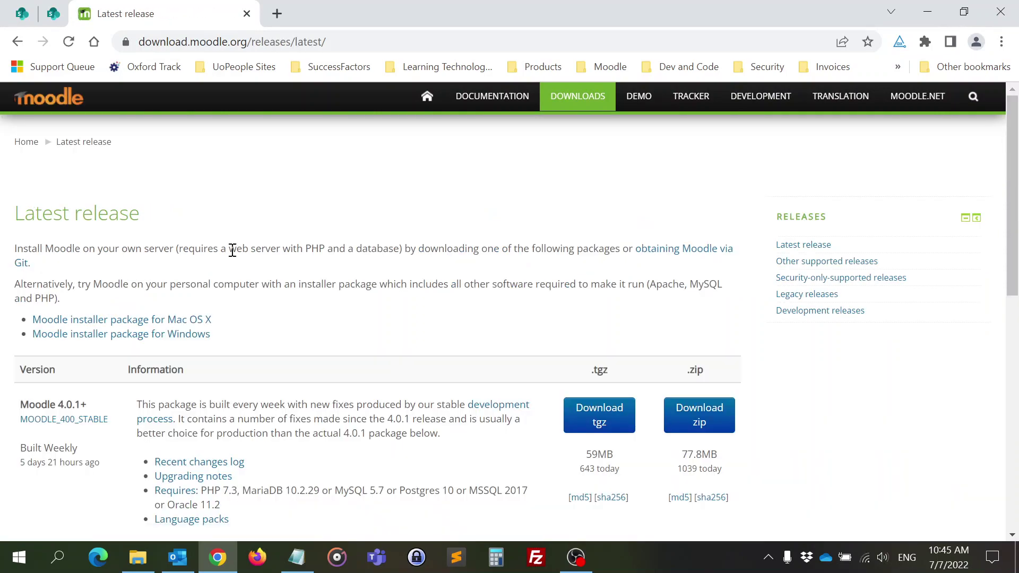
scroll(233, 250, down, 4)
scroll(233, 250, up, 3)
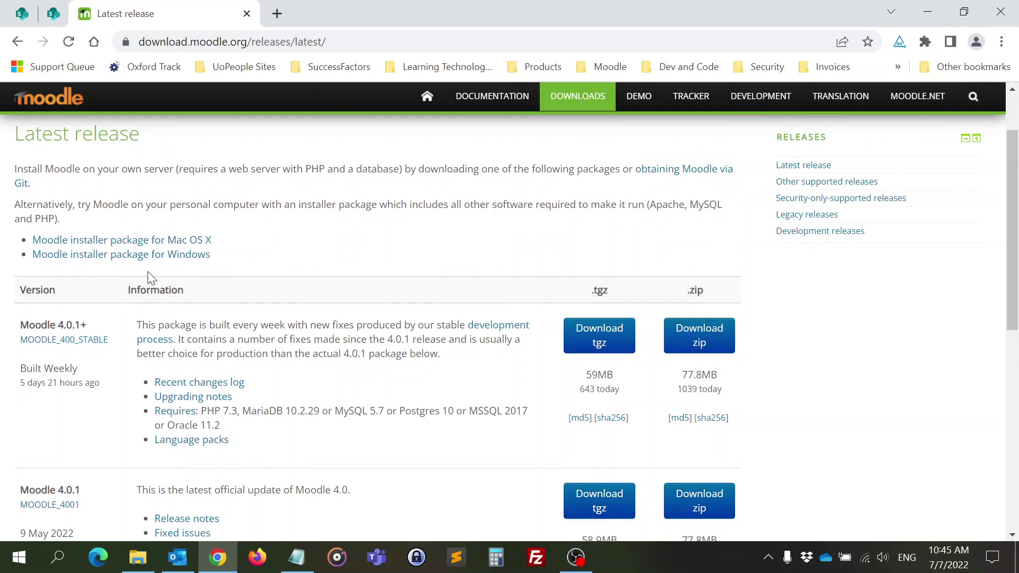
click(183, 264)
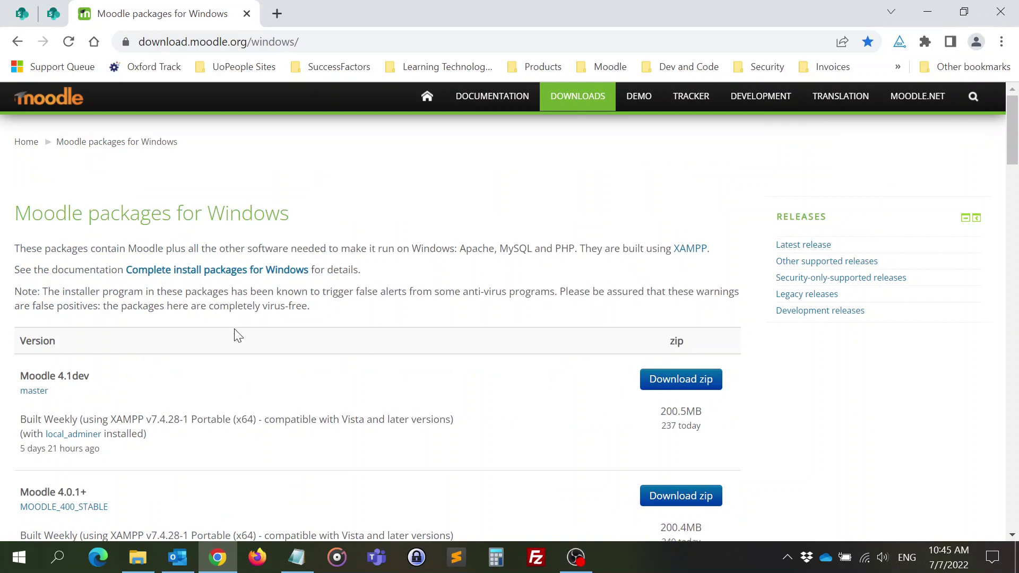
scroll(237, 335, down, 3)
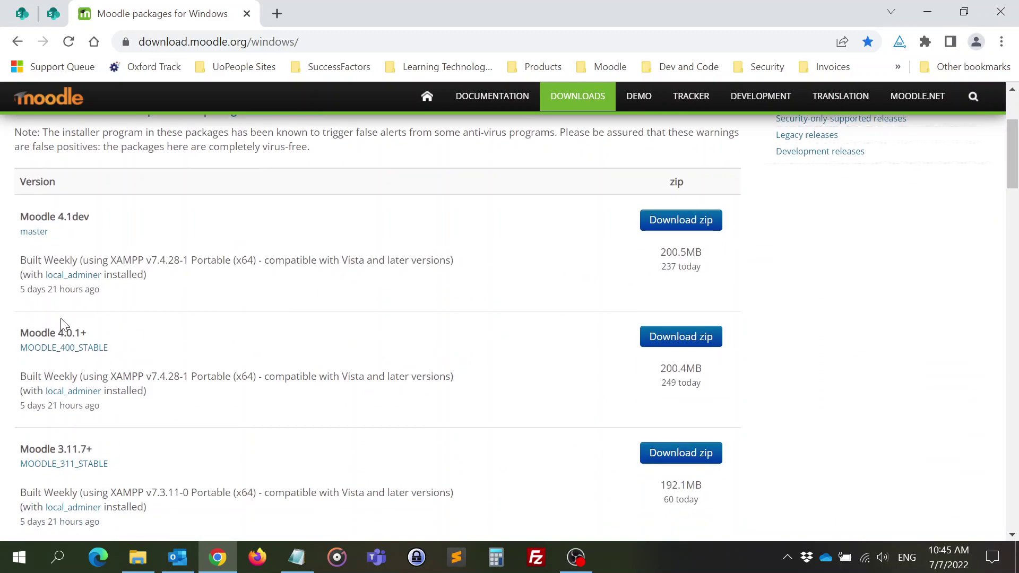
click(692, 337)
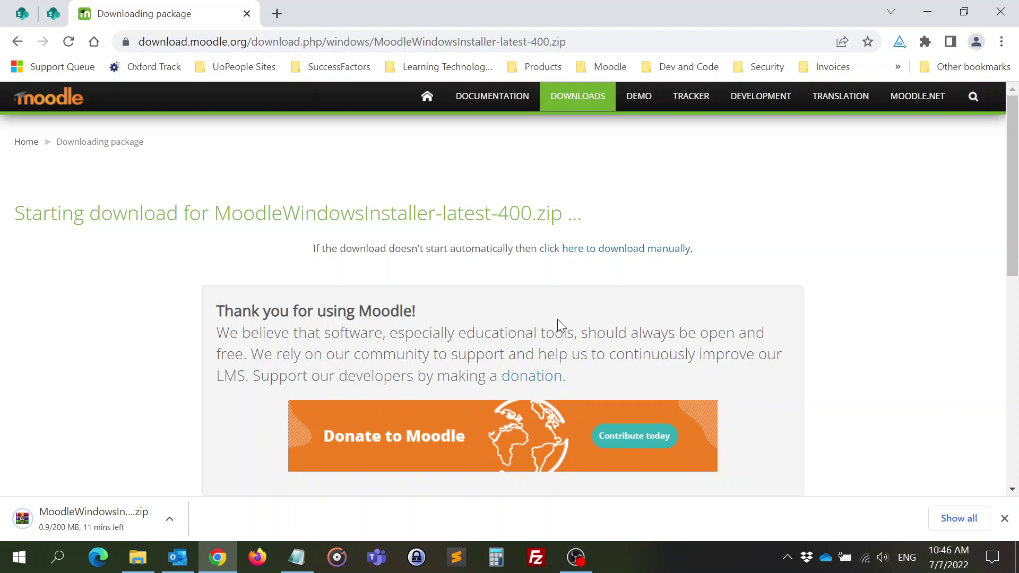
scroll(125, 366, down, 3)
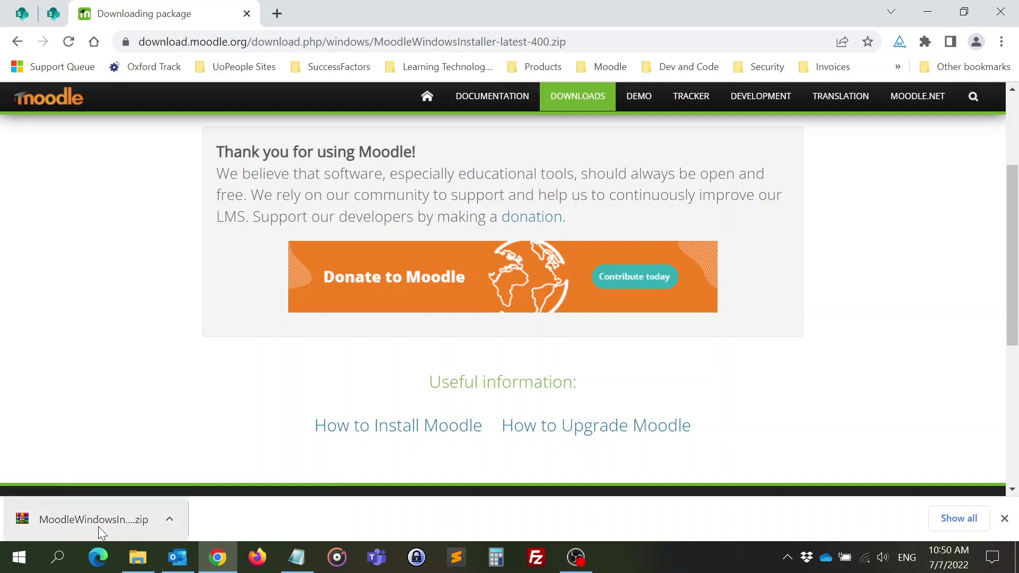
- Open MoodleWindowsInstaller-latest-400.zip in WinRAR and extract it into a new C:\Moodle 4.0 2 folder
click(106, 523)
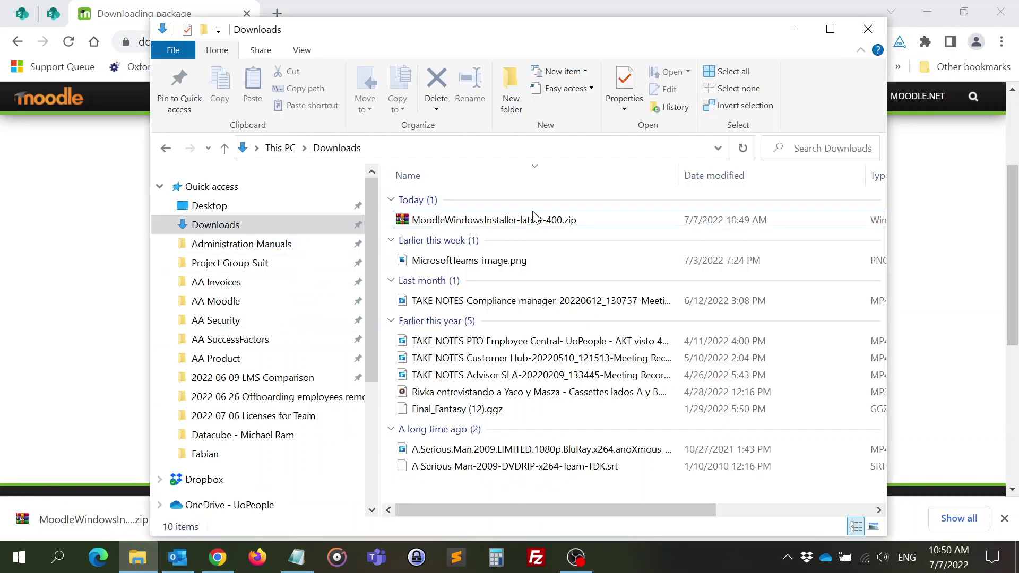
double_click(533, 221)
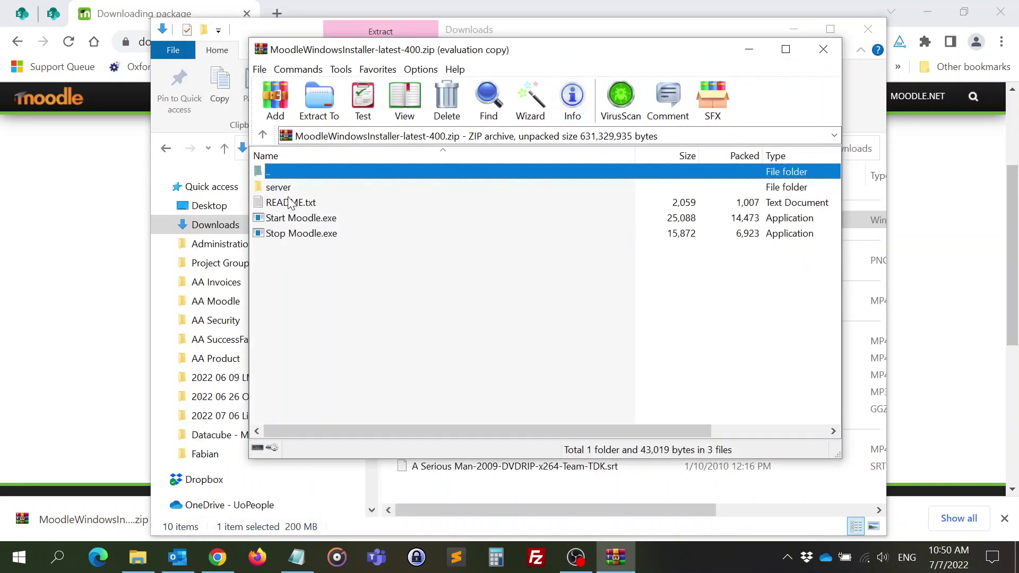
click(309, 106)
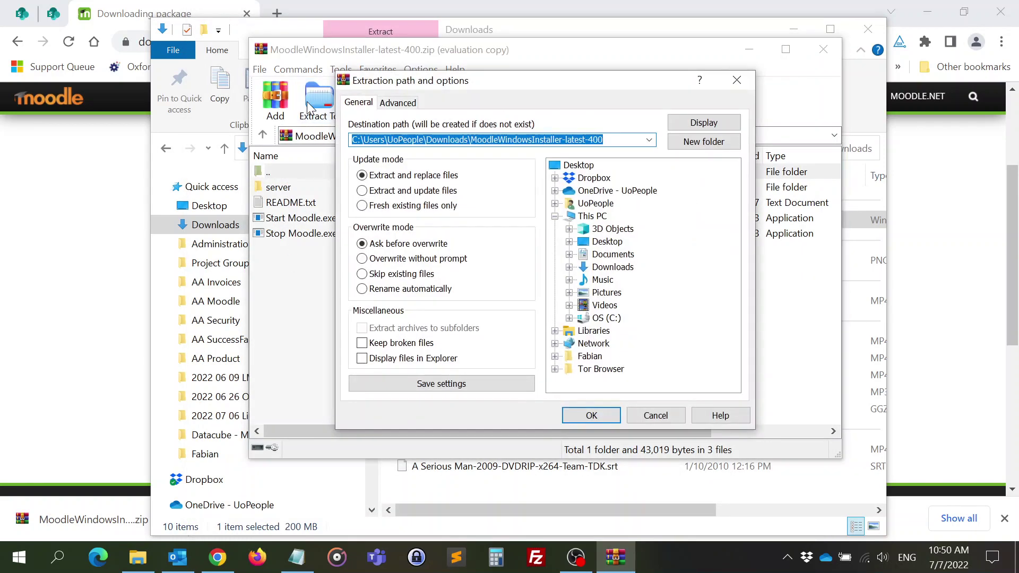
click(572, 320)
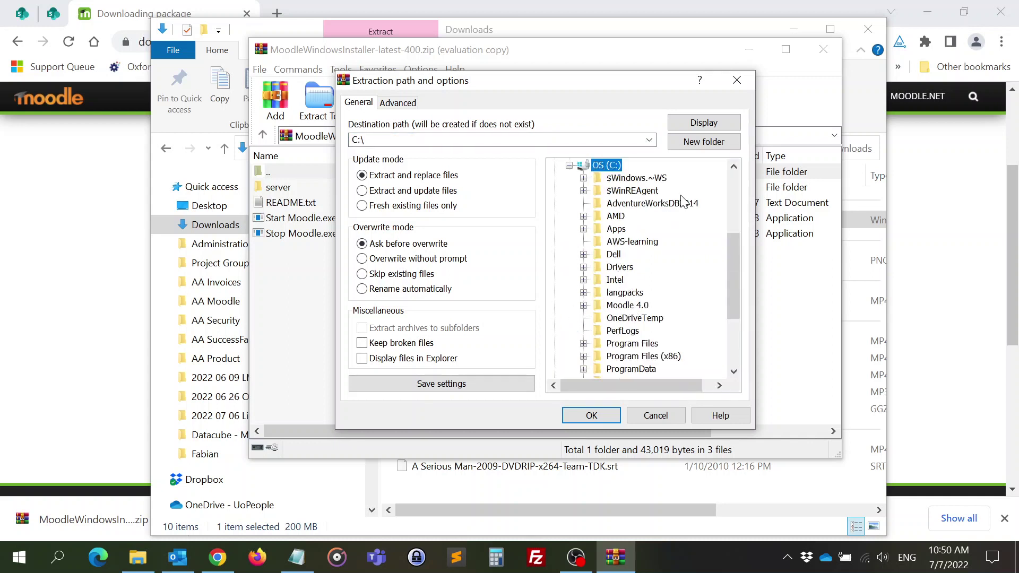
click(706, 142)
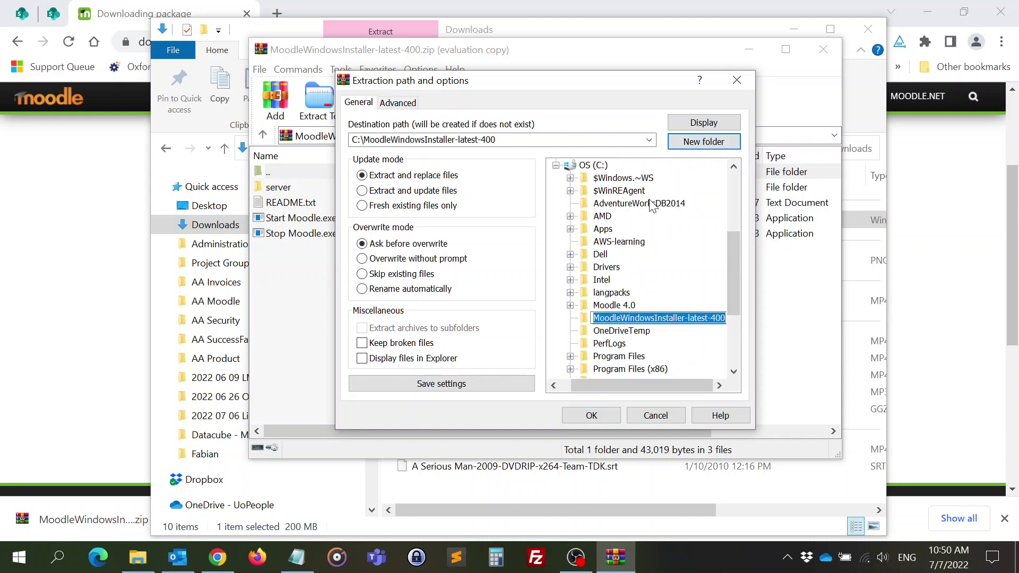
text(Moodle)
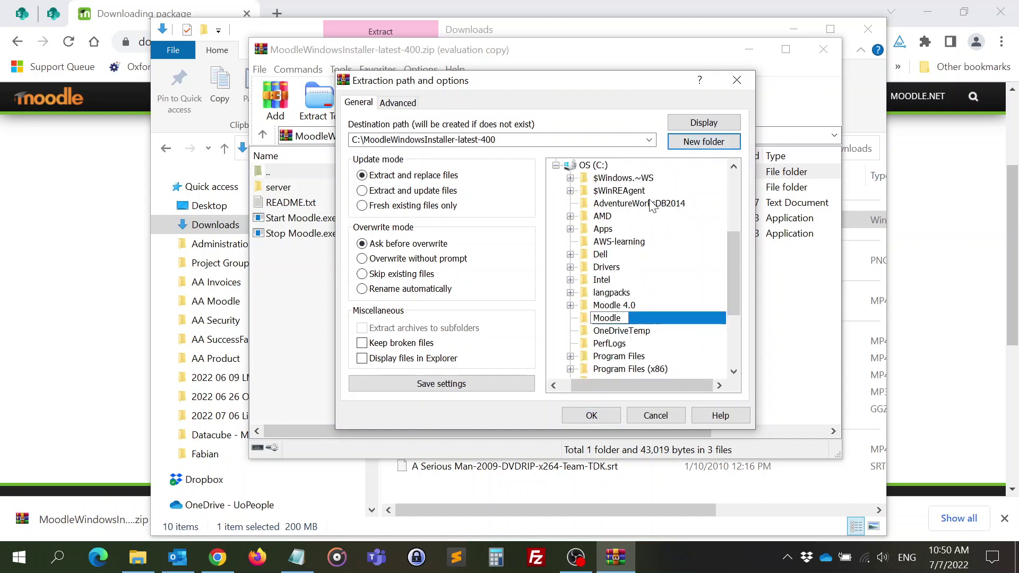
text(4)
key(BackSpace)
text(4.0 2)
key(Return)
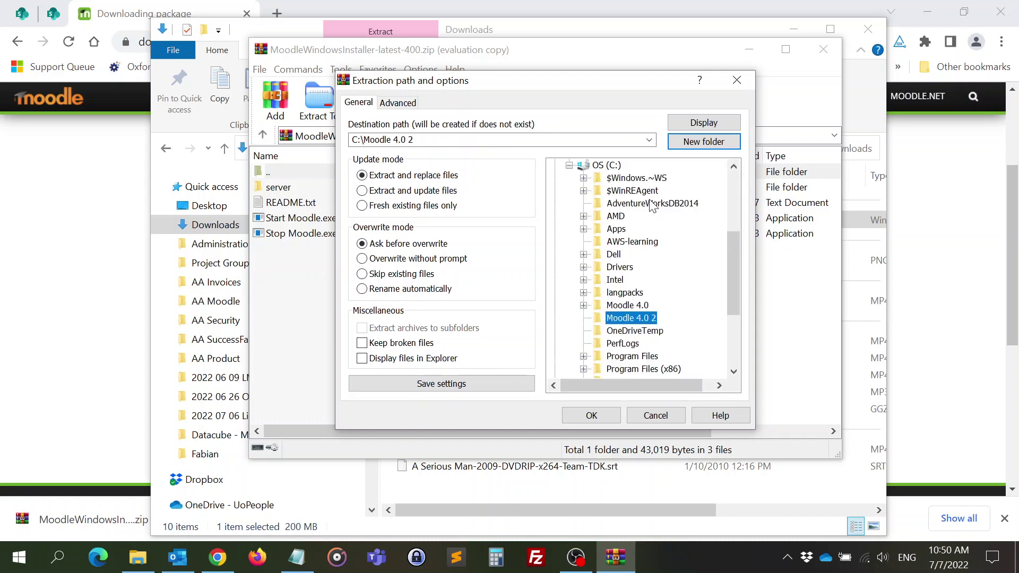
click(590, 418)
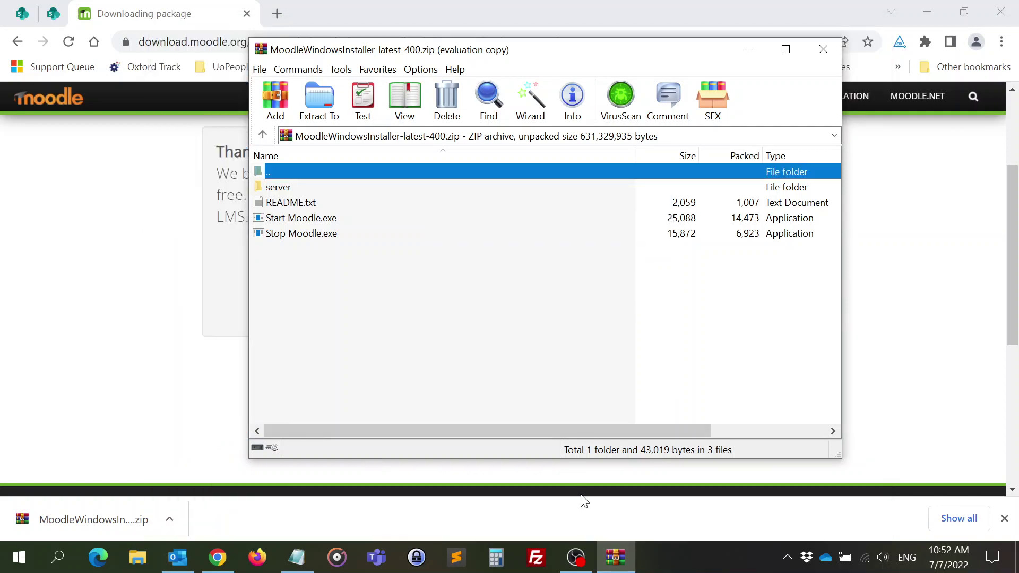
- Close WinRAR and browse in File Explorer to C:\Moodle 4.0 2, checking its server subfolder
click(822, 50)
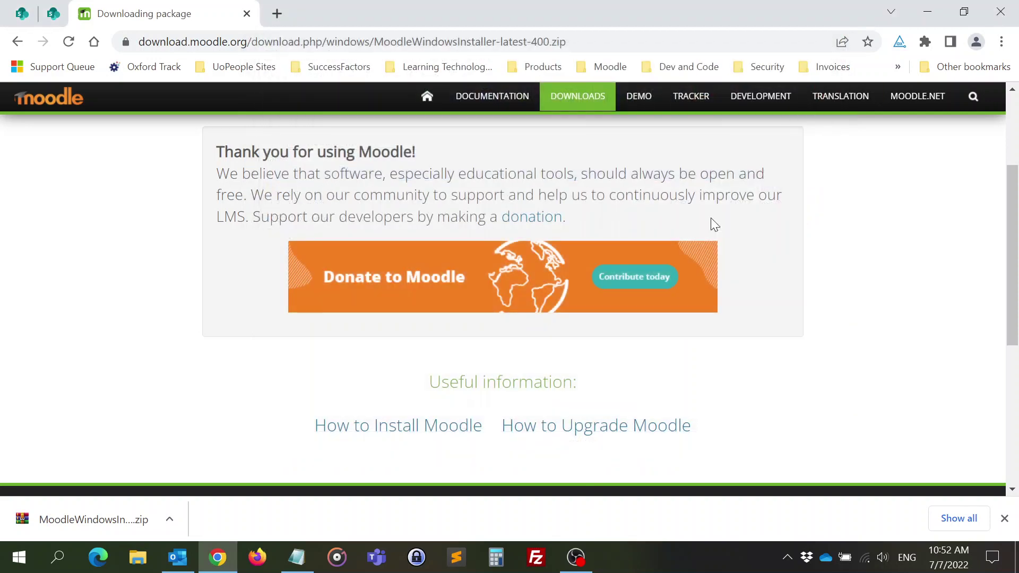
click(133, 568)
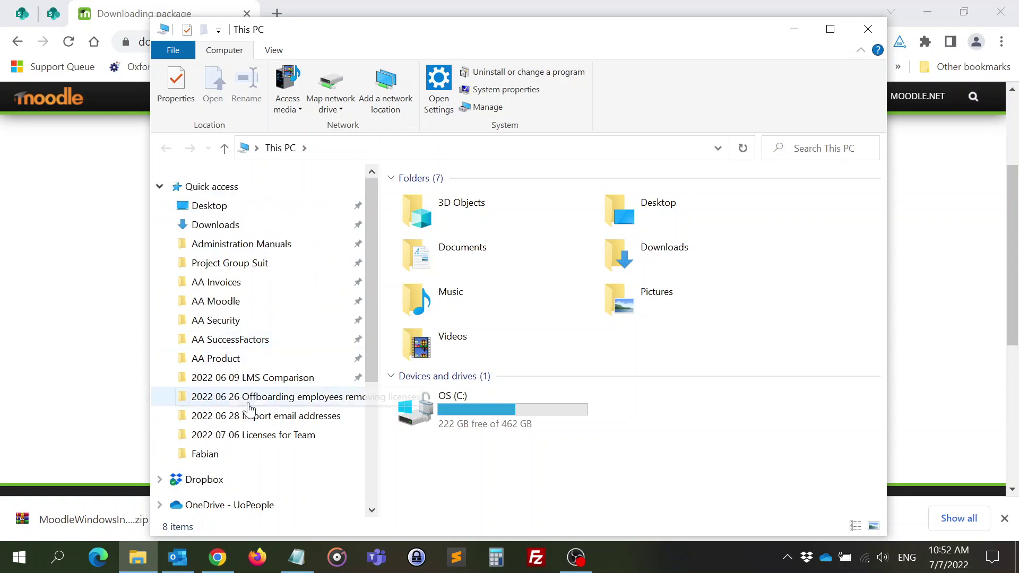
scroll(162, 428, down, 2)
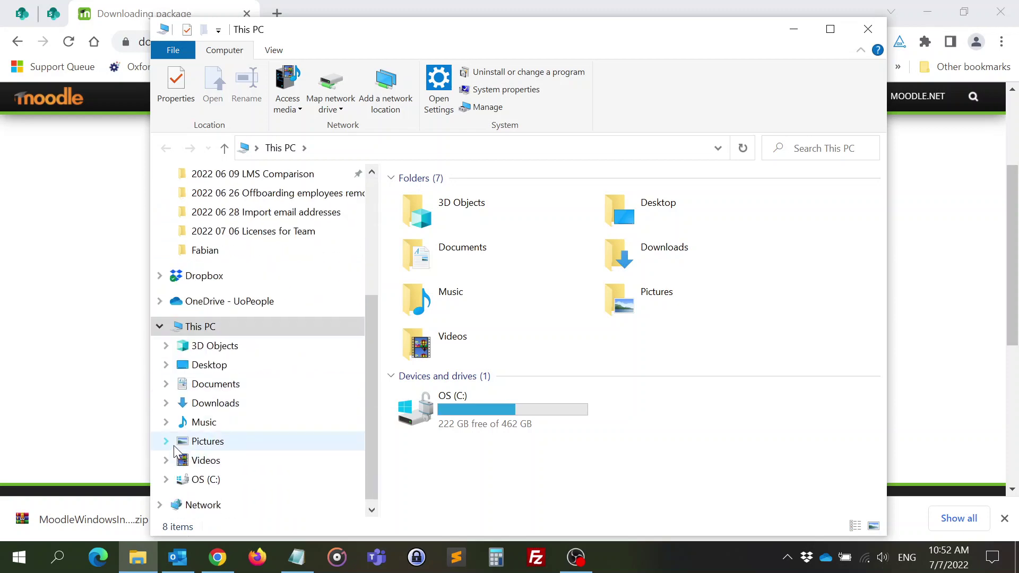
click(205, 481)
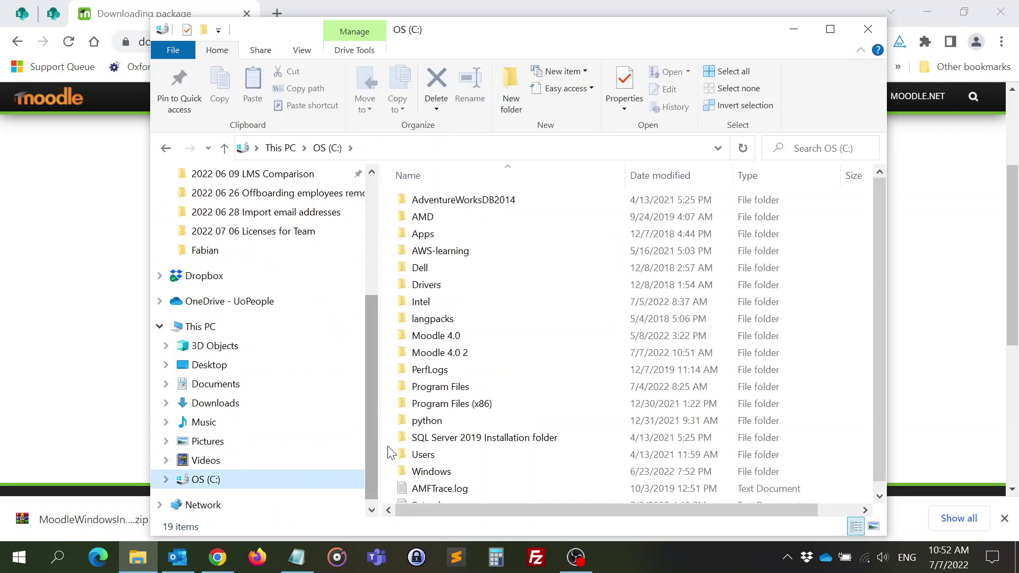
double_click(460, 359)
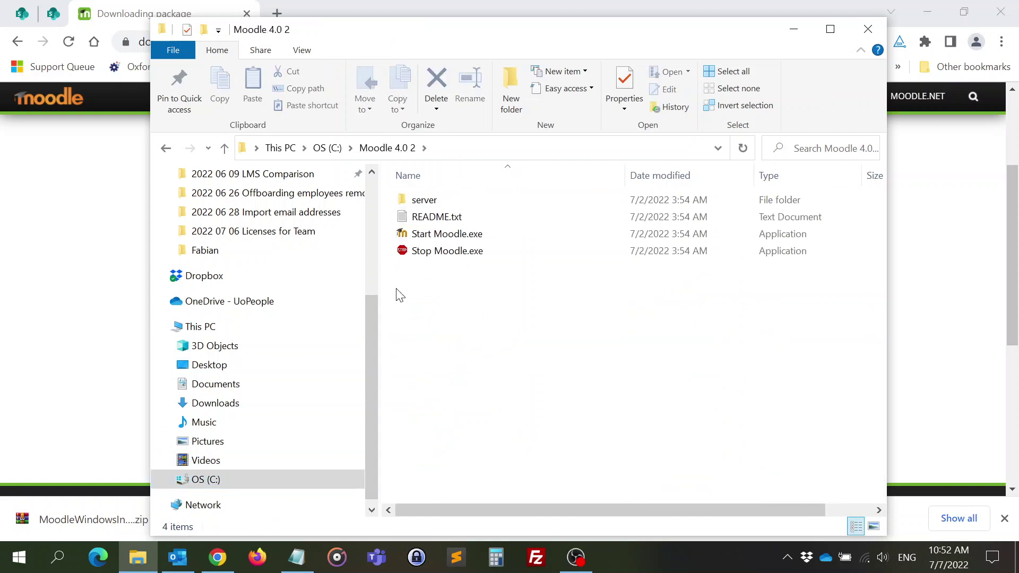
double_click(420, 200)
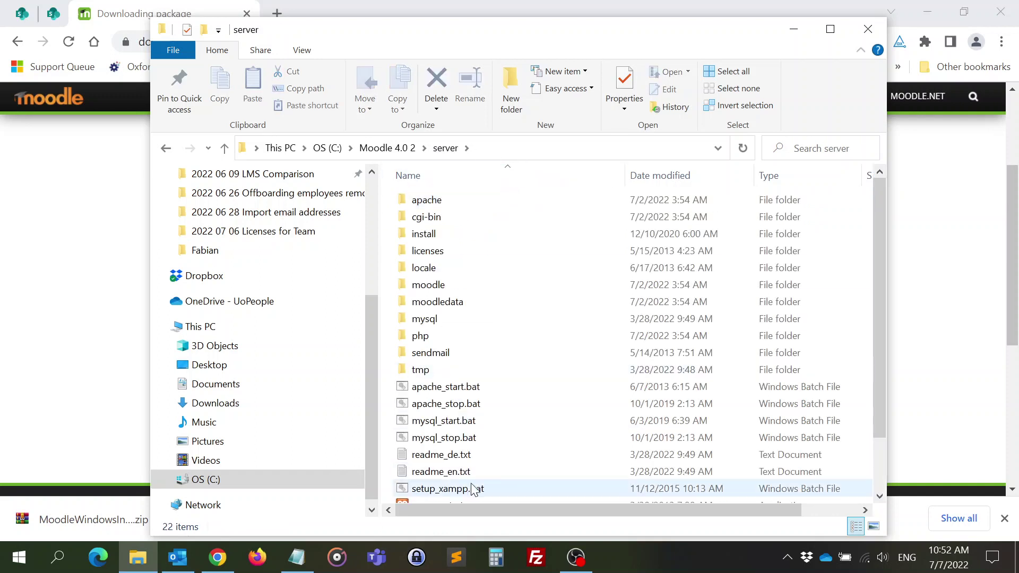
click(400, 150)
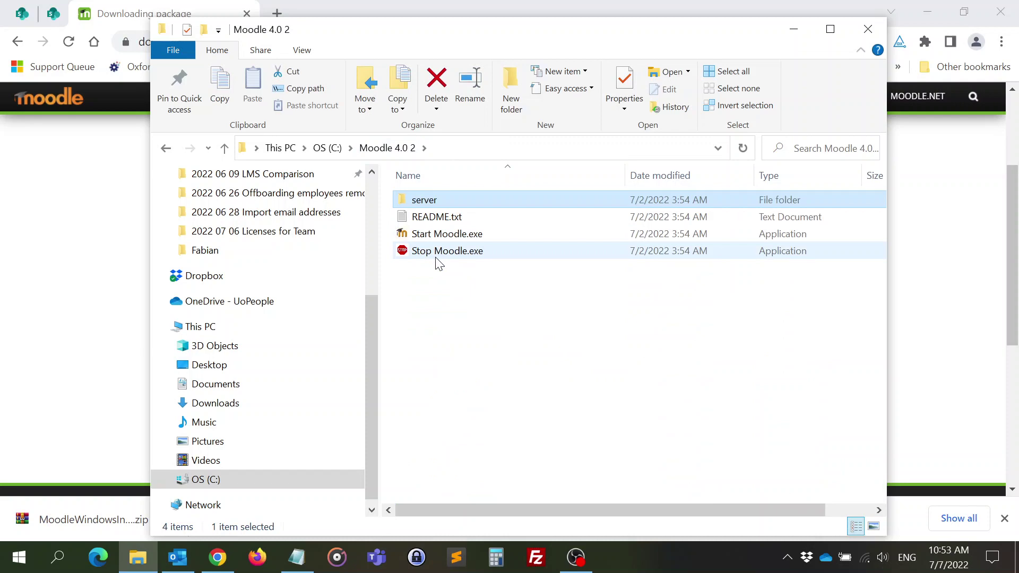
- Close the Chrome window and move the folder window aside to uncover the desktop
click(123, 22)
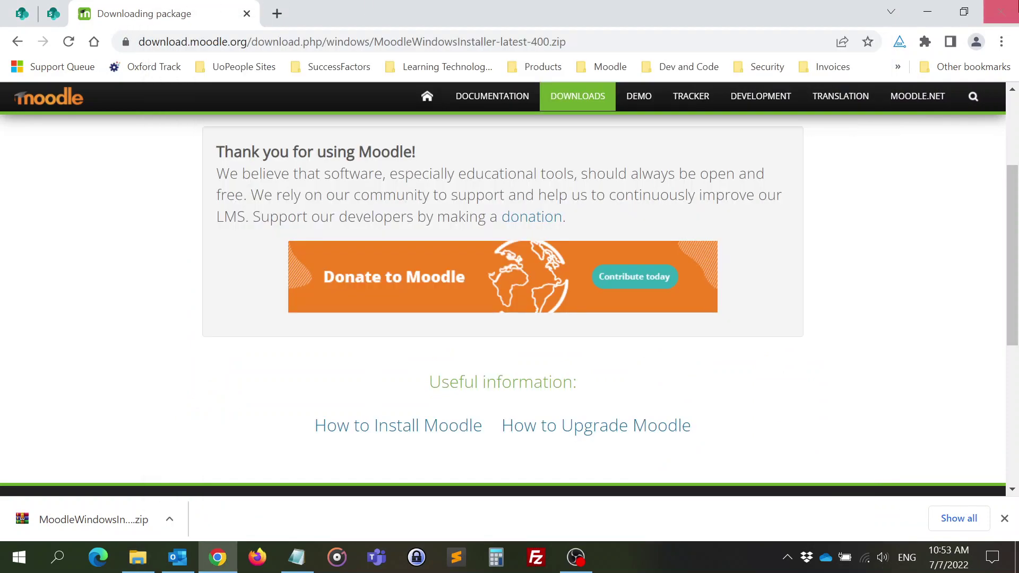
click(1000, 12)
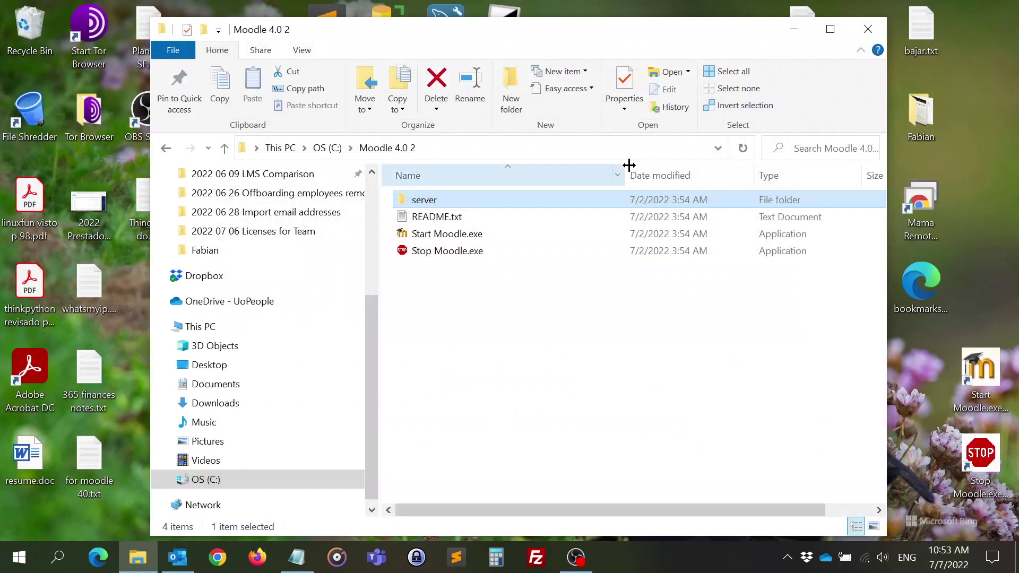
click(470, 382)
drag(431, 31, 688, 40)
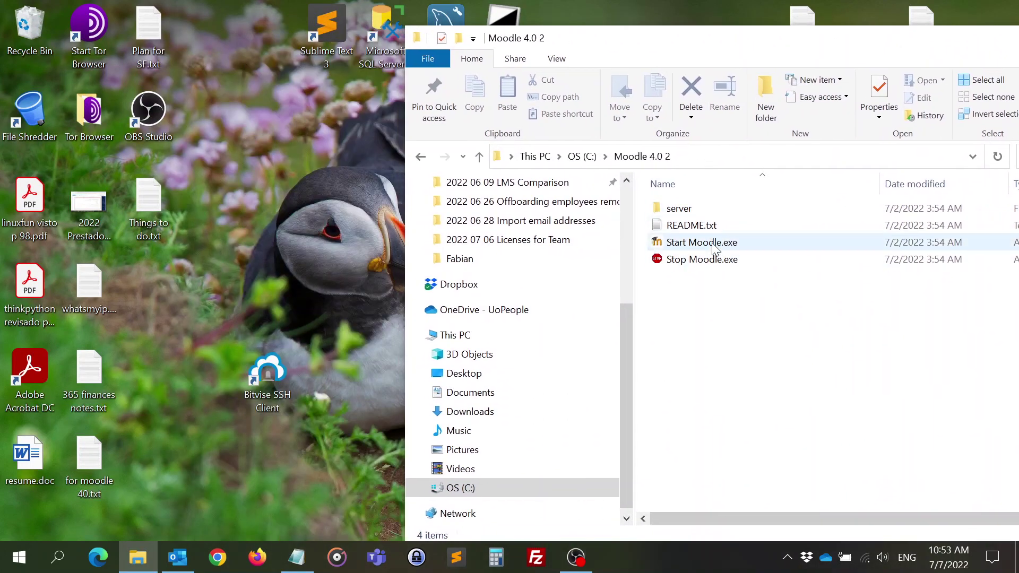
- Create desktop shortcuts for Start Moodle.exe and Stop Moodle.exe
drag(715, 248, 287, 257)
key(alt)
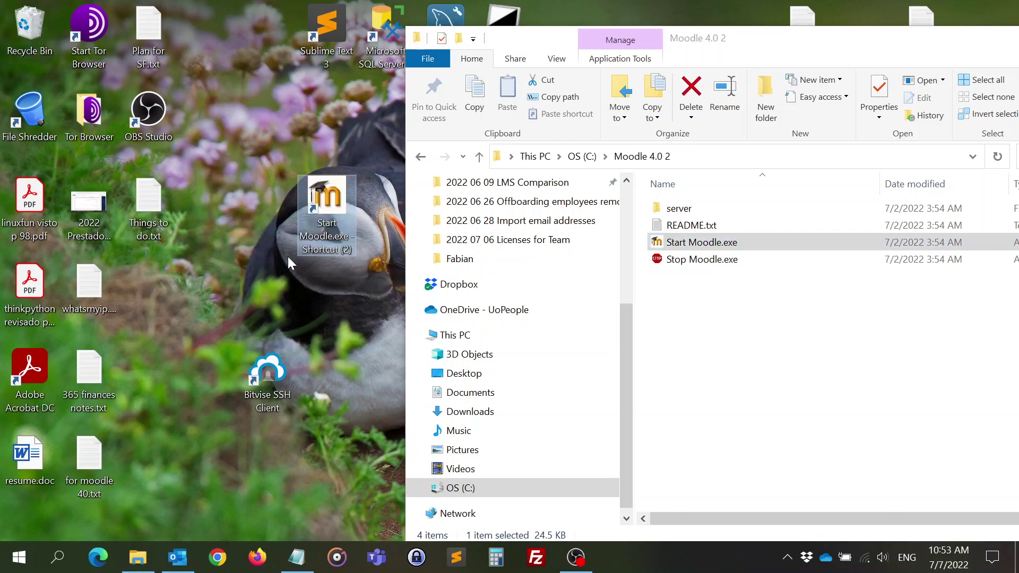
click(704, 261)
drag(724, 262, 359, 299)
key(alt)
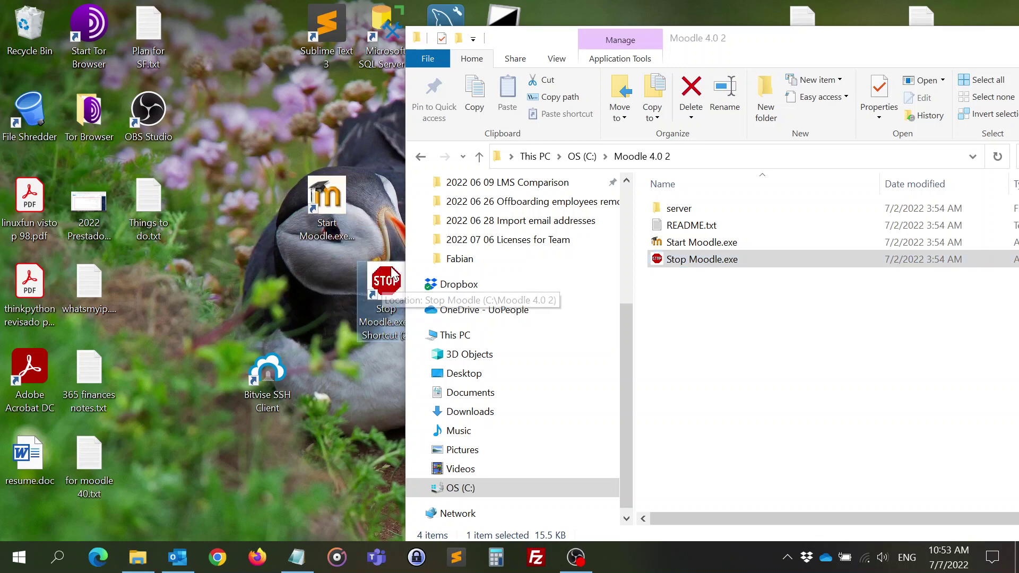
click(730, 320)
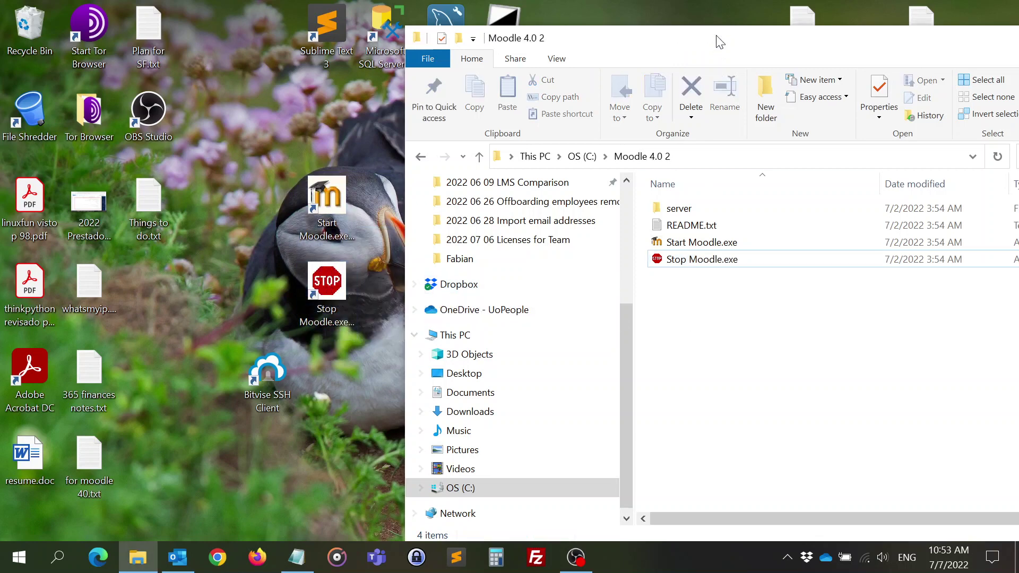
- Close the Moodle 4.0 2 folder window and select the Start Moodle desktop shortcut
drag(729, 45, 449, 59)
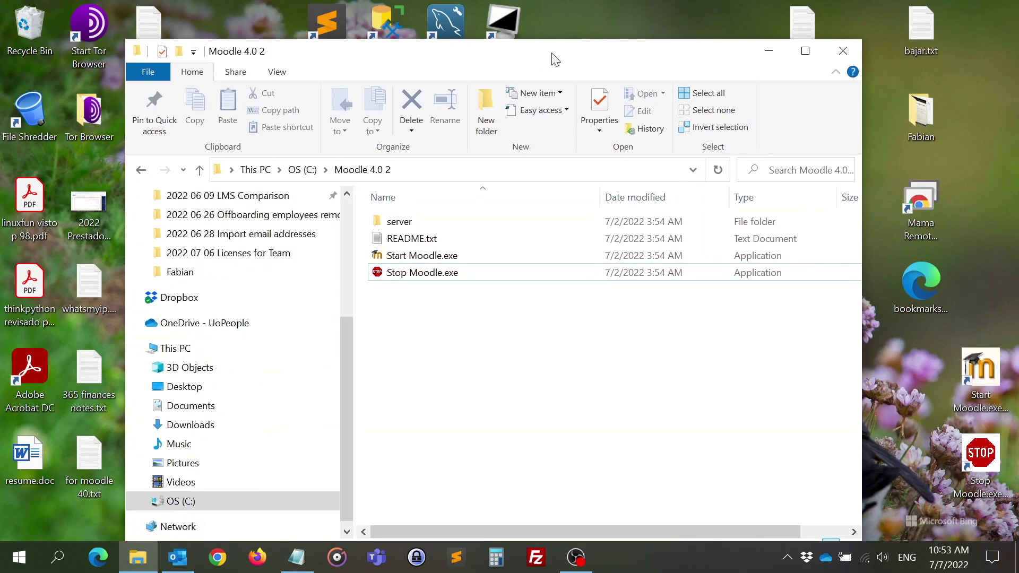
click(838, 53)
click(331, 199)
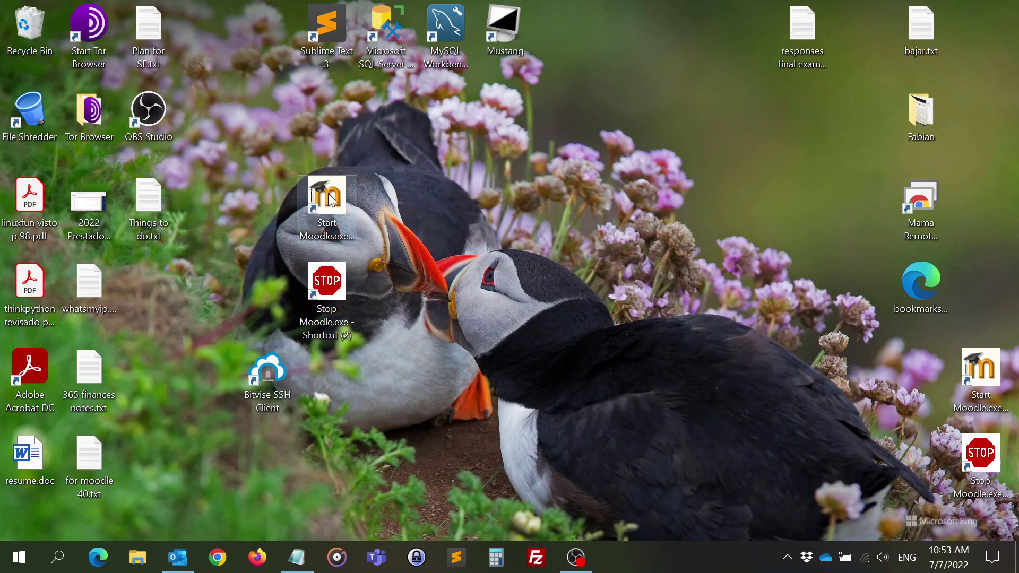
- Launch Start Moodle.exe, allow Apache HTTP Server through the firewall, and move the console aside
double_click(328, 193)
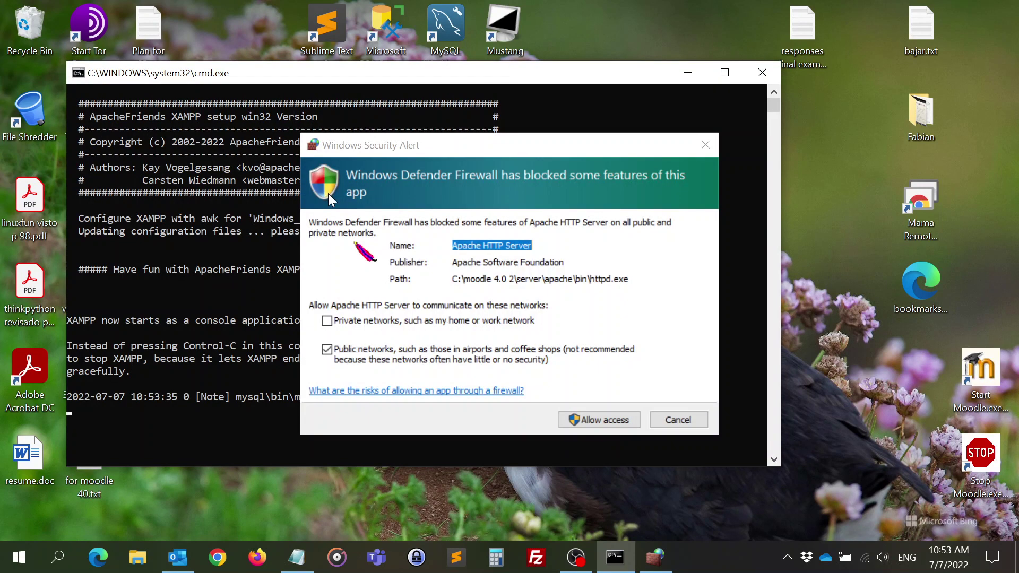
click(592, 420)
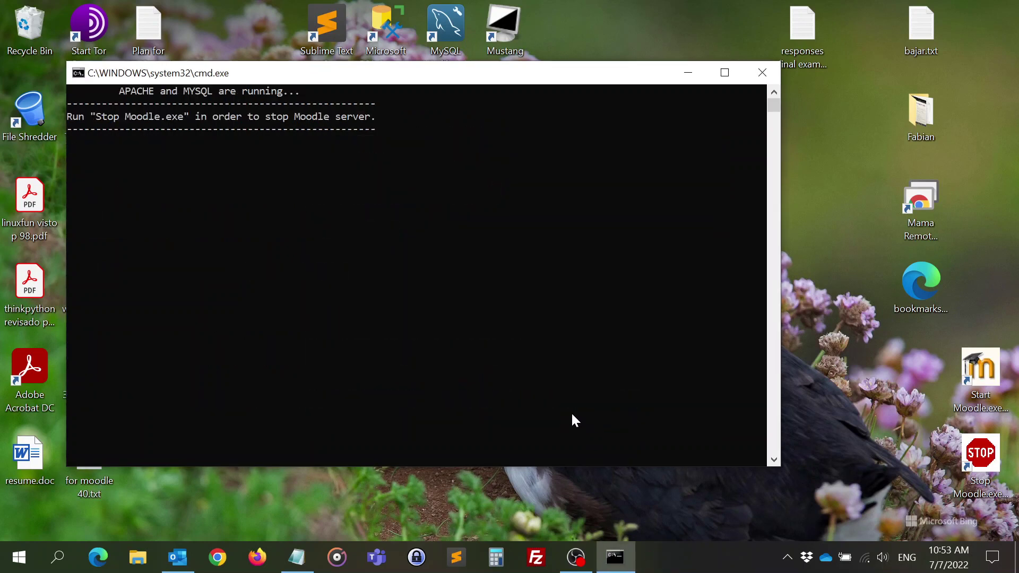
drag(371, 79, 551, 72)
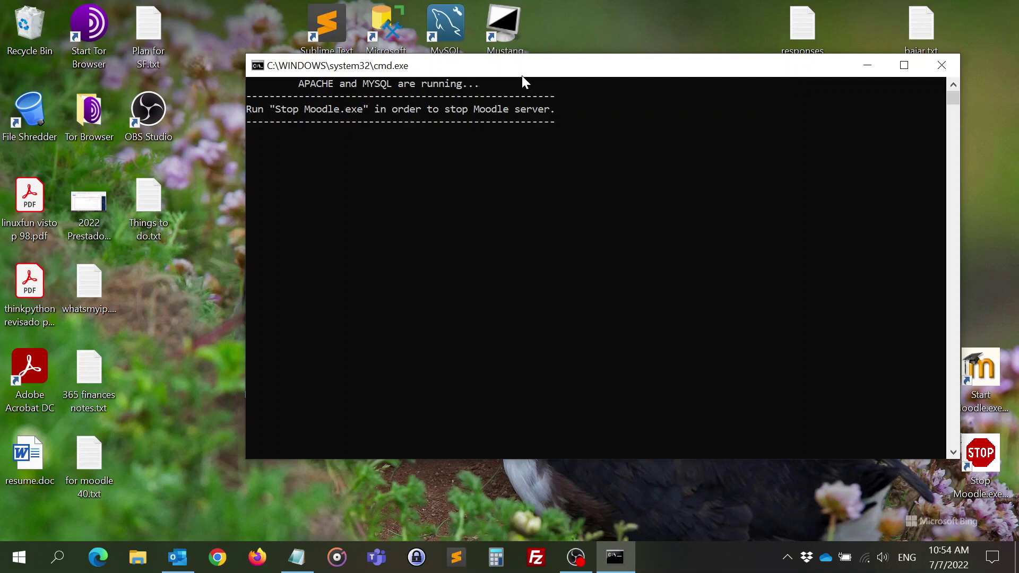
drag(506, 73, 565, 80)
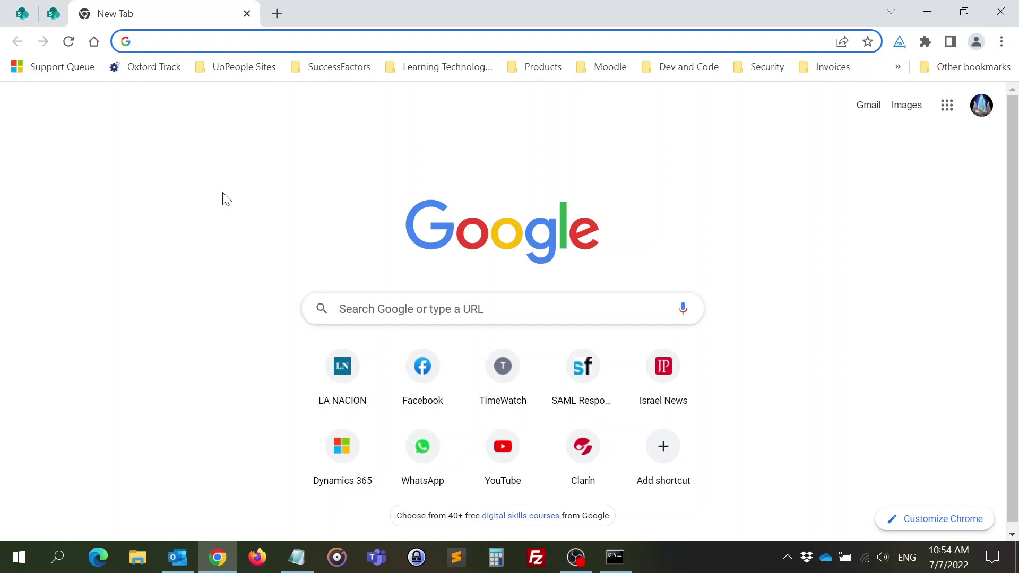
key(alt+Tab)
key(alt+Tab)
key(alt+Tab)
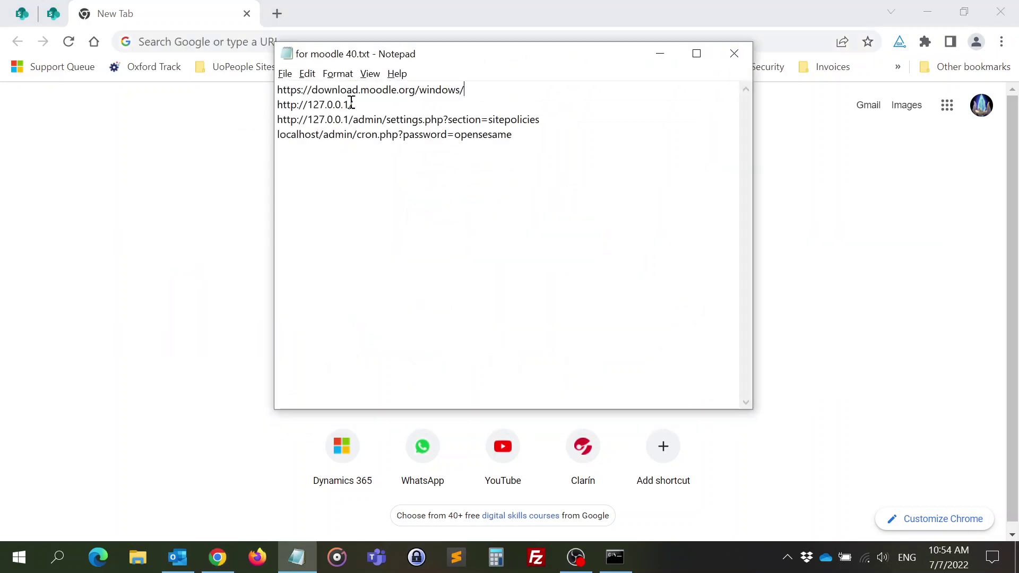
drag(353, 105, 264, 105)
key(ctrl+c)
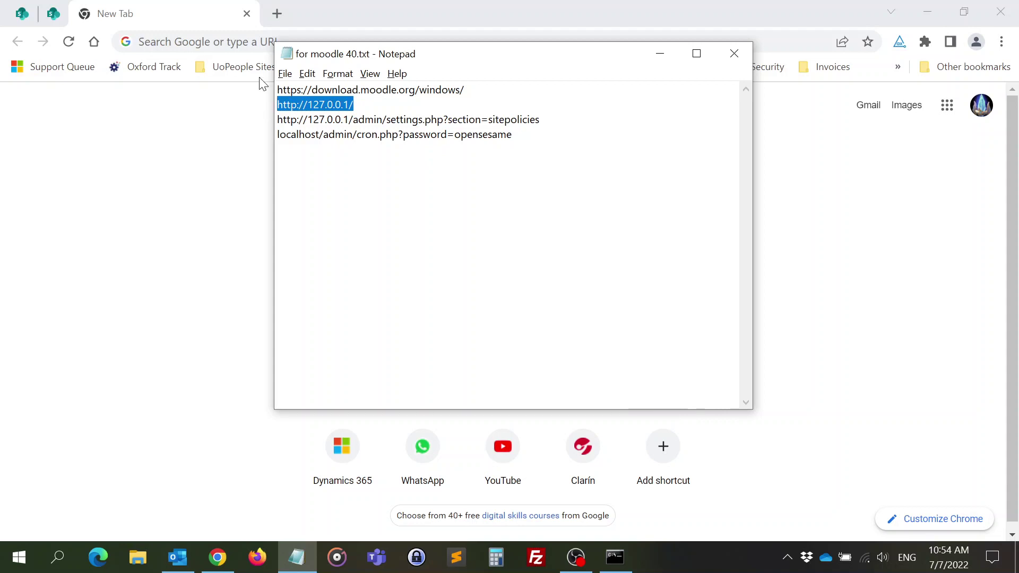
click(242, 41)
key(ctrl+v)
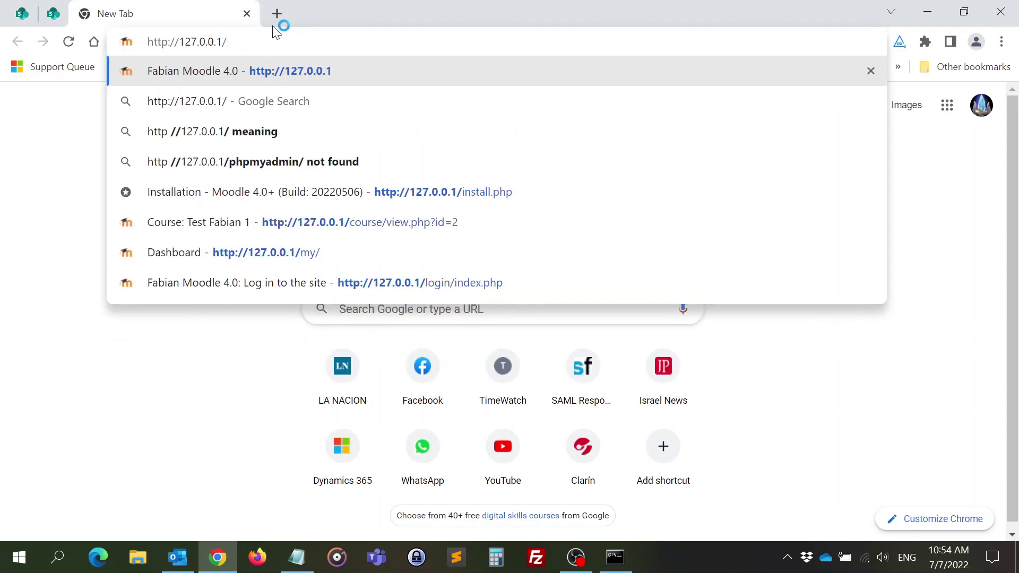
key(Return)
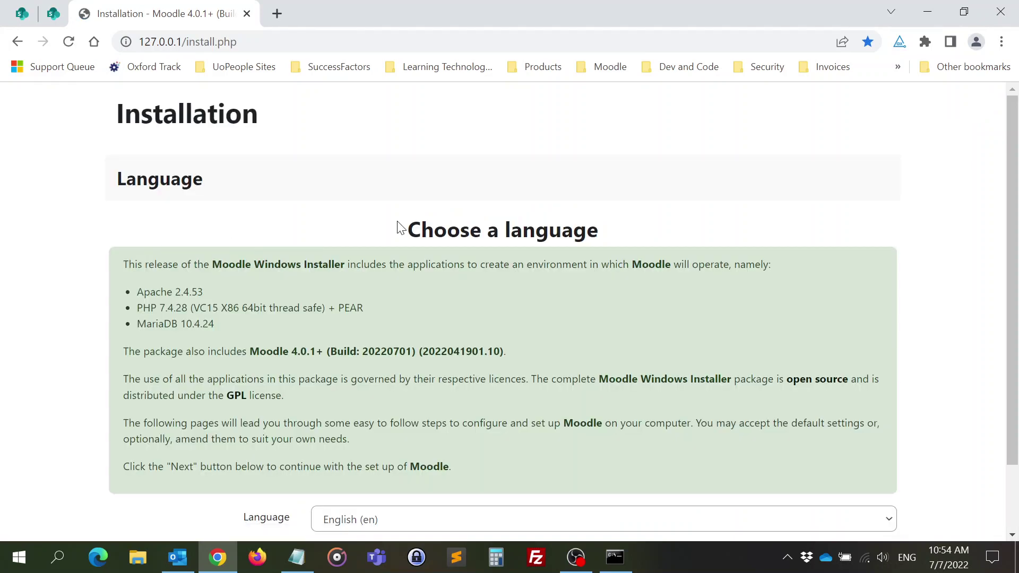
- Accept English as the language, the default install directories, and the default MariaDB database settings
scroll(392, 231, down, 1)
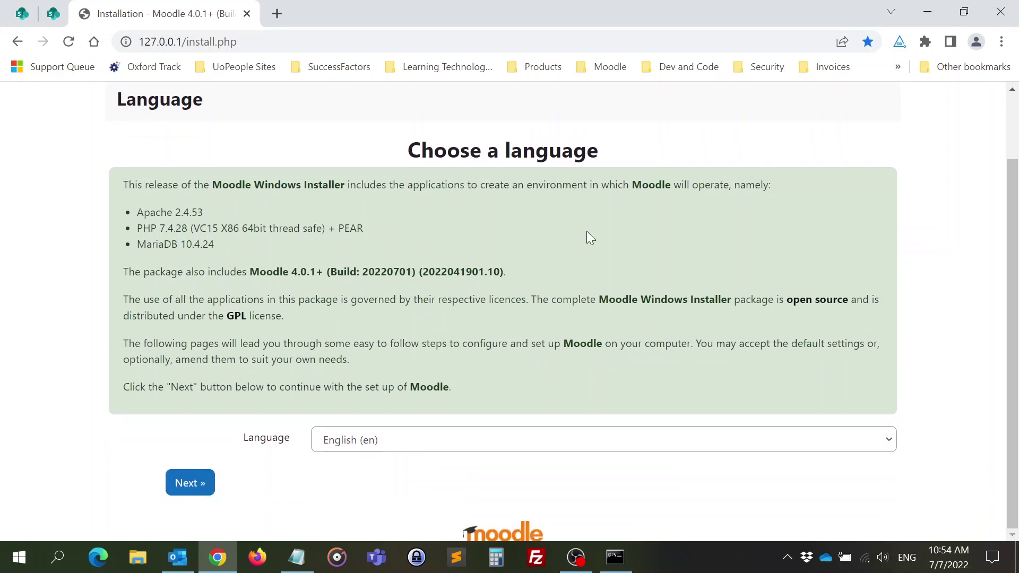
click(189, 490)
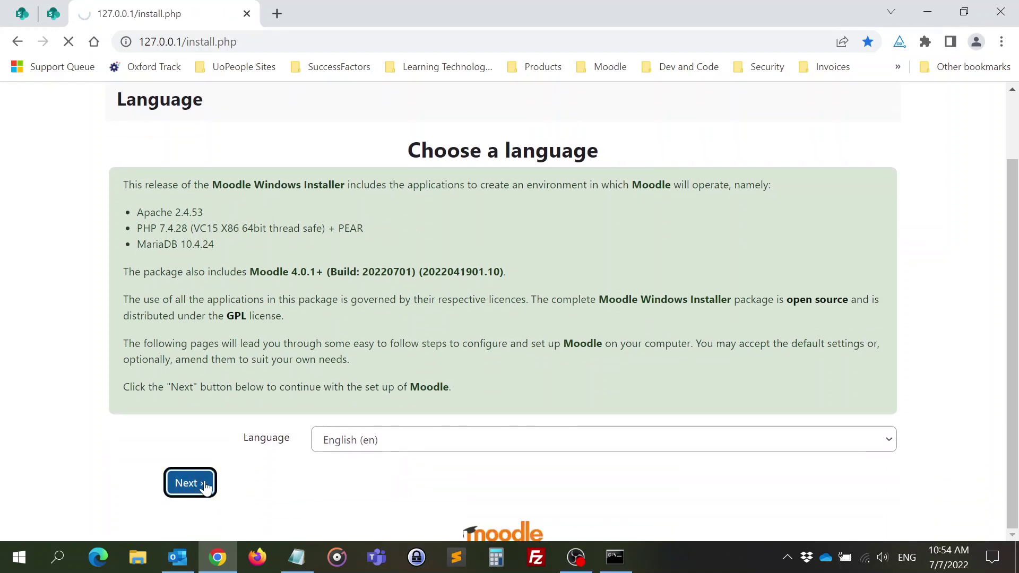
scroll(318, 350, down, 5)
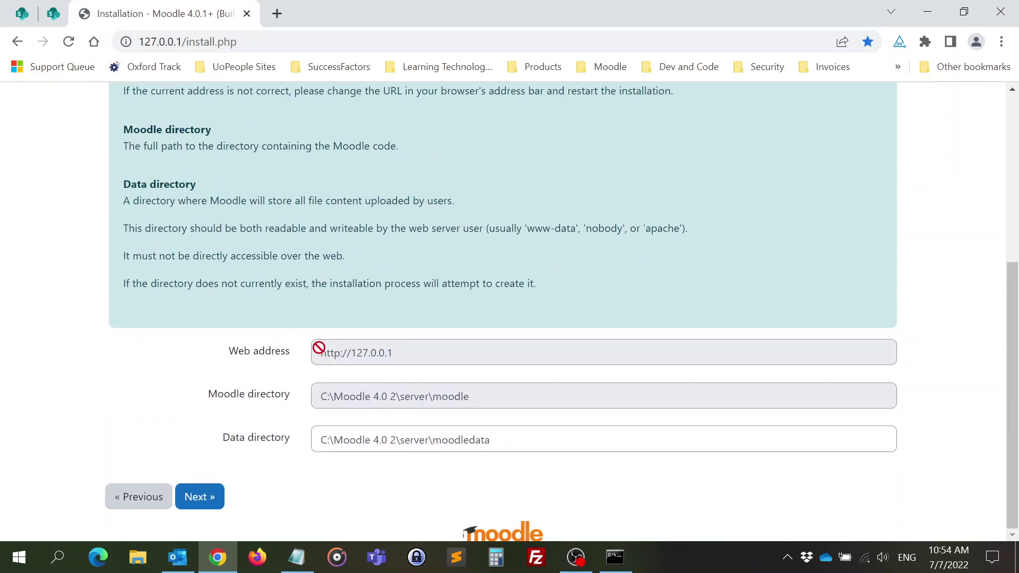
click(211, 499)
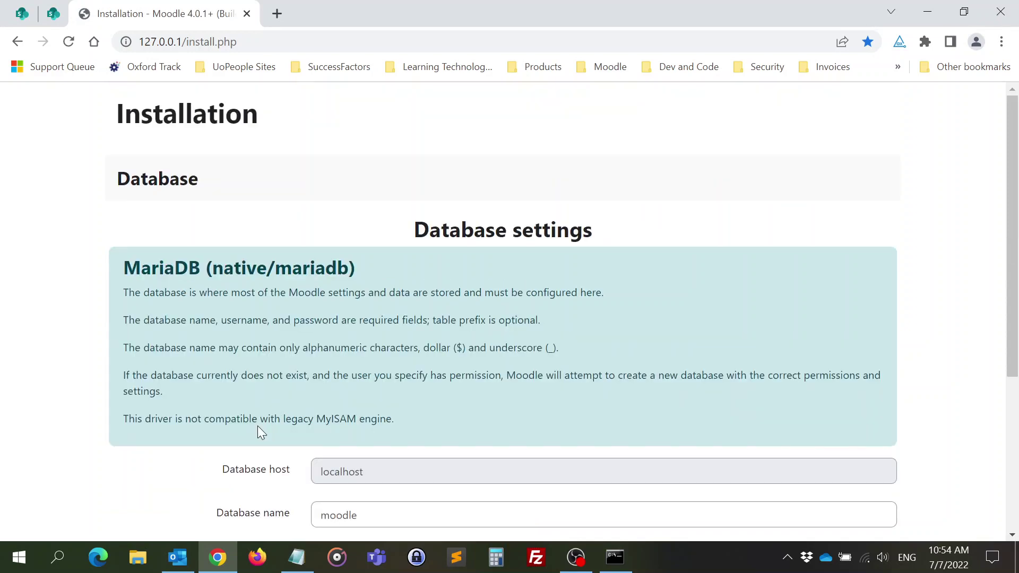
scroll(257, 426, down, 5)
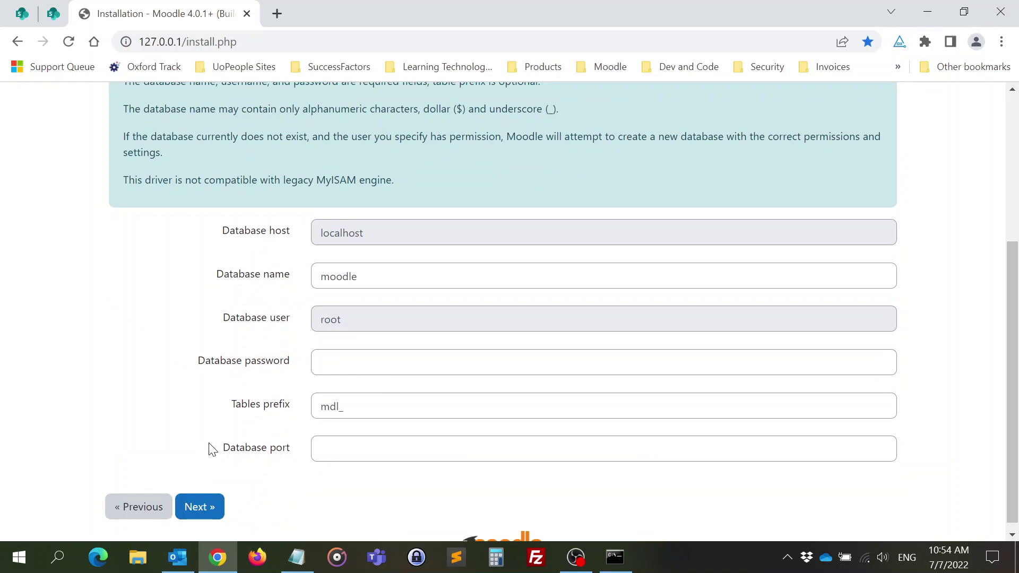
click(204, 513)
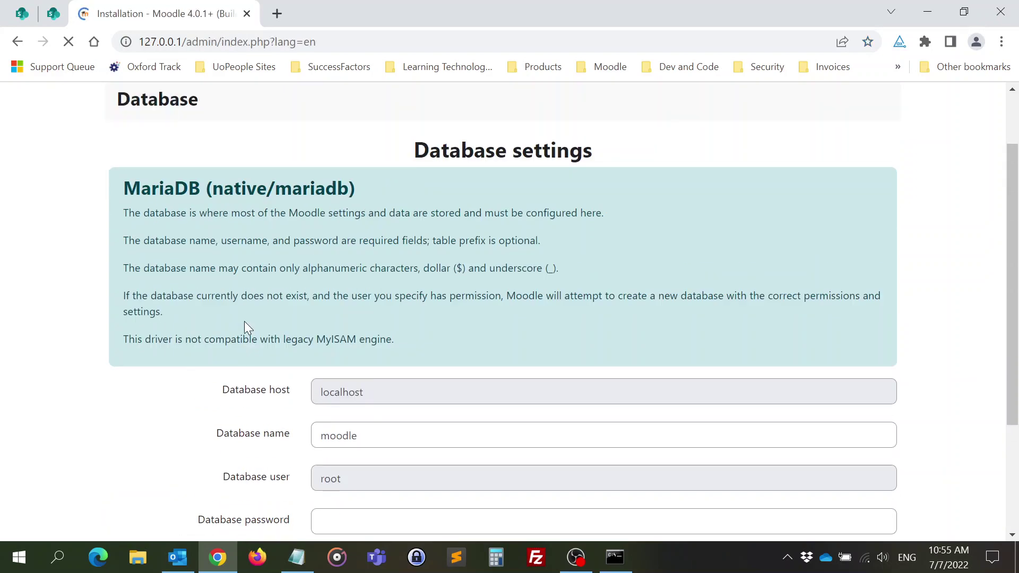
scroll(244, 322, down, 3)
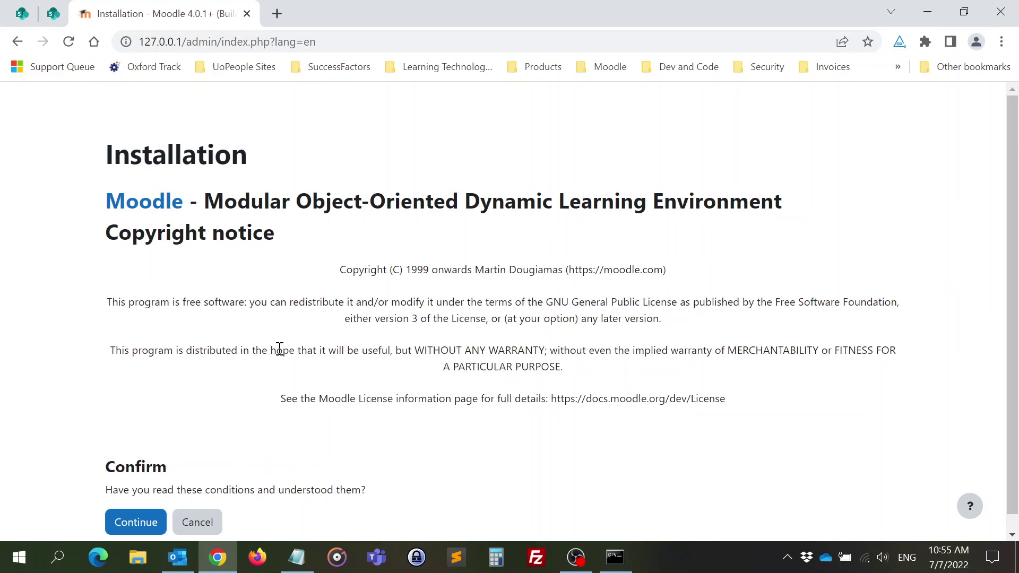
- Scroll to the end of the copyright notice and continue, agreeing to the licence
scroll(300, 341, down, 1)
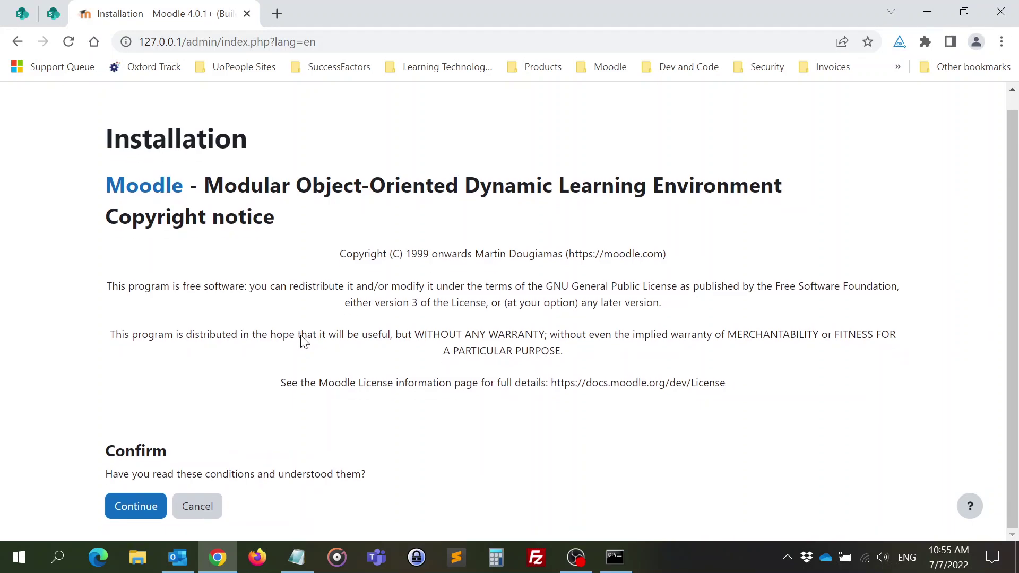
click(134, 517)
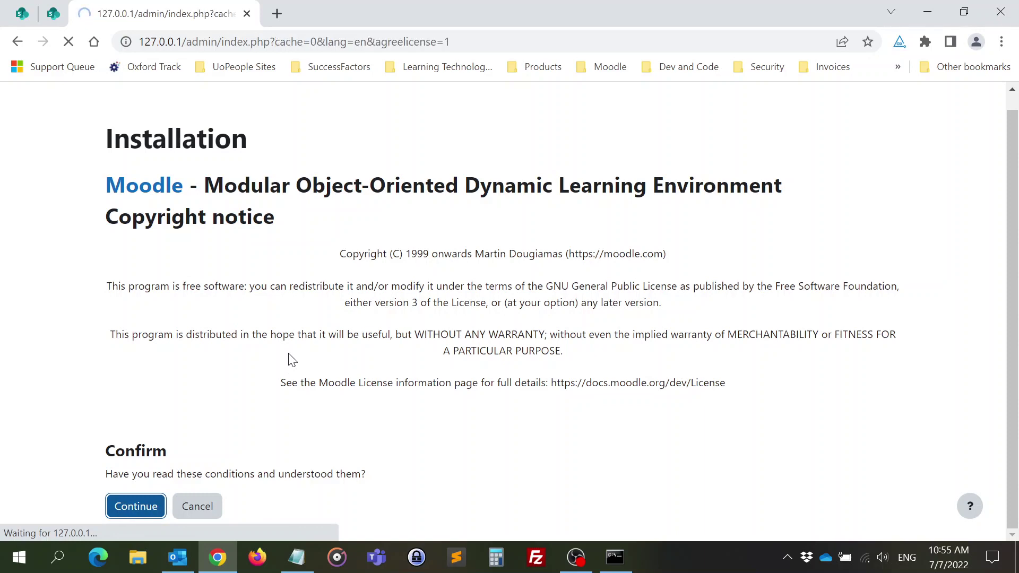
- Scroll past the server checks results and continue to begin the system installation
scroll(335, 324, down, 13)
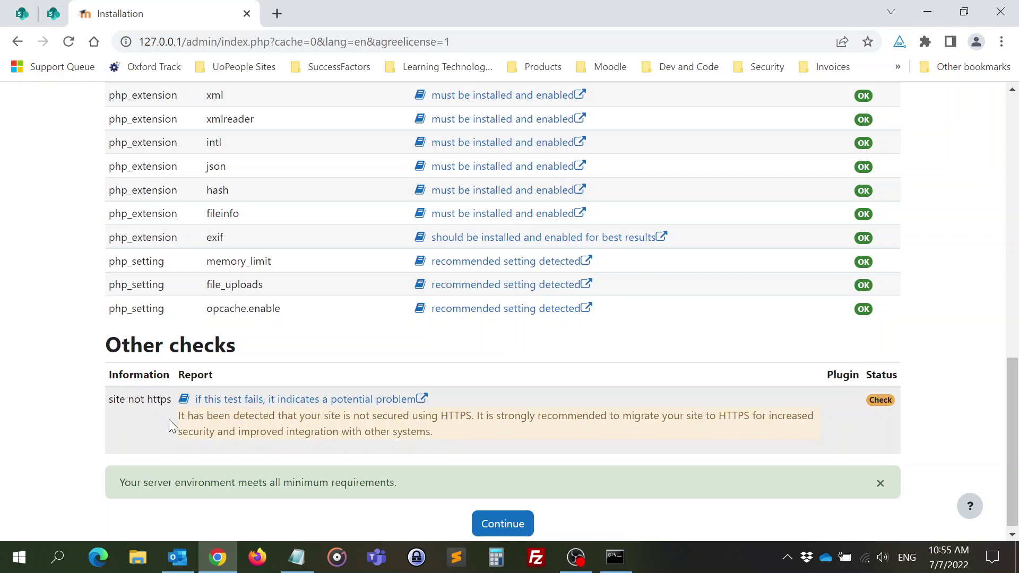
scroll(284, 427, down, 1)
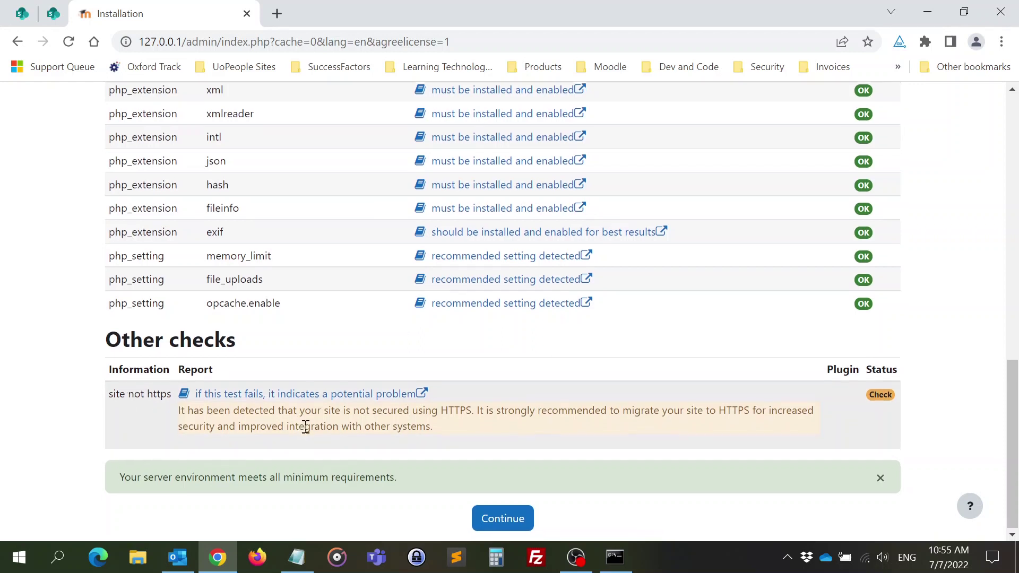
click(501, 527)
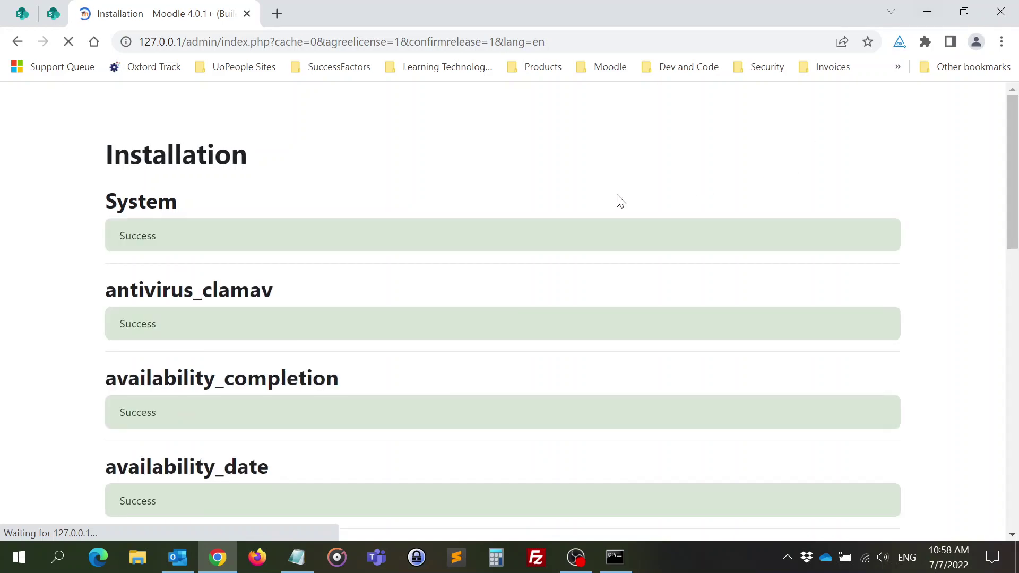
- Review the plugin installation results, all reporting Success, and continue to the admin account setup
scroll(528, 223, down, 3)
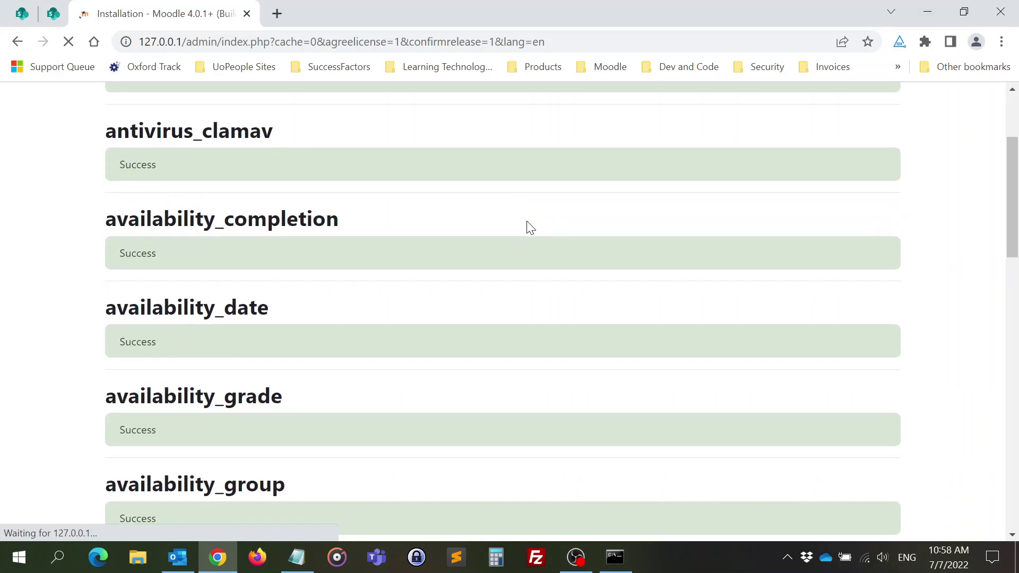
scroll(530, 227, down, 6)
scroll(528, 226, up, 9)
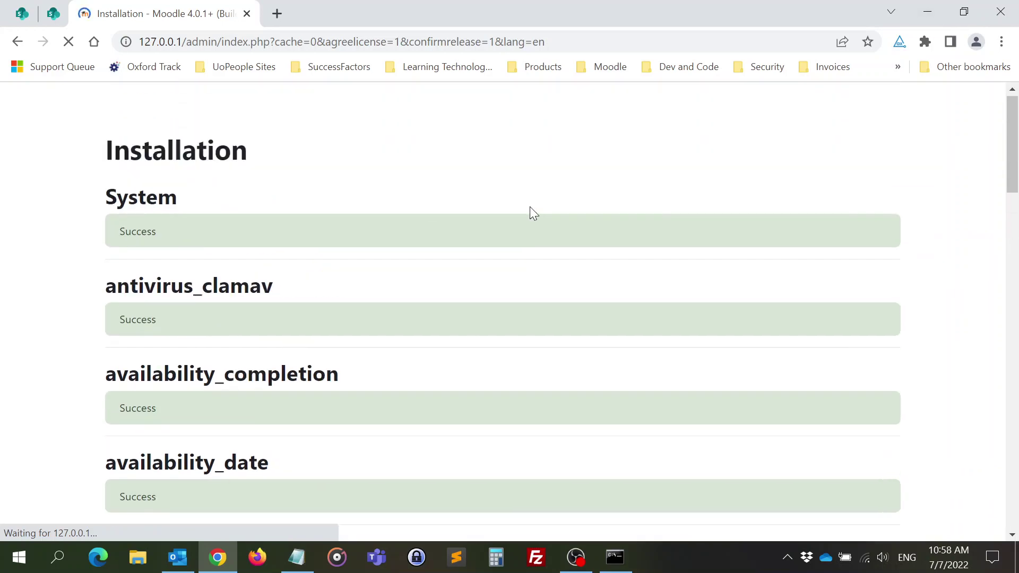
scroll(329, 273, down, 18)
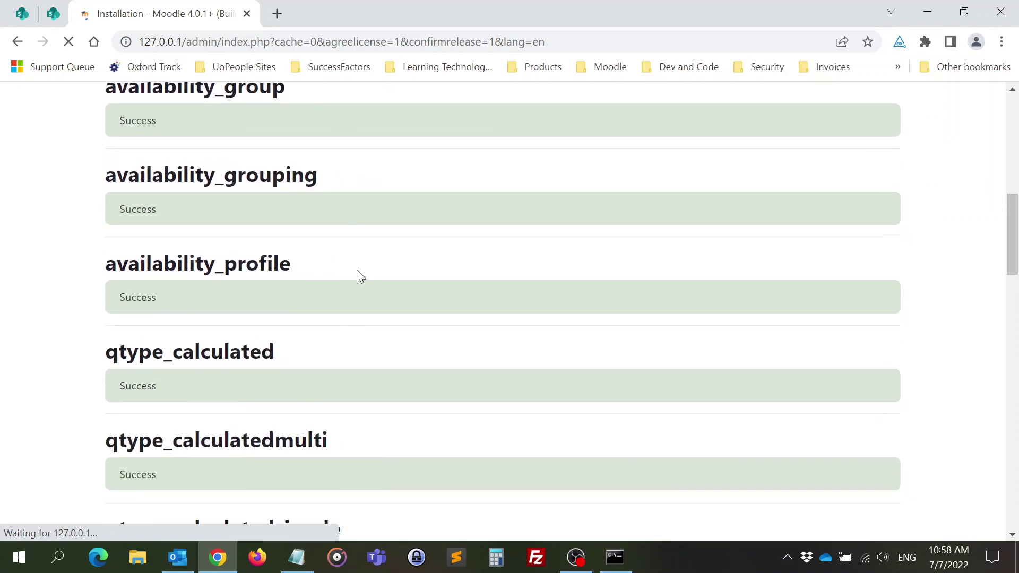
scroll(430, 258, down, 15)
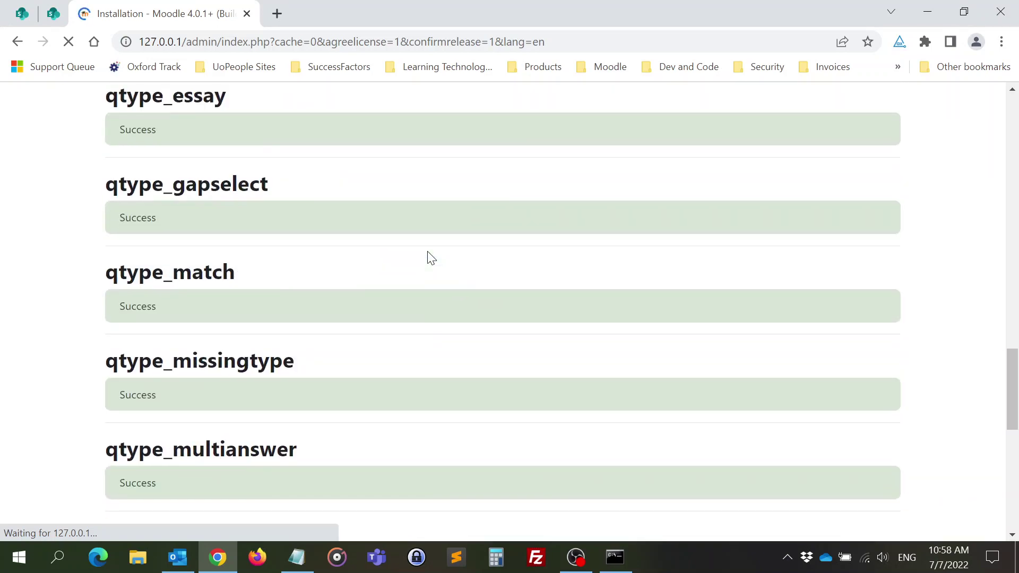
scroll(429, 252, down, 4)
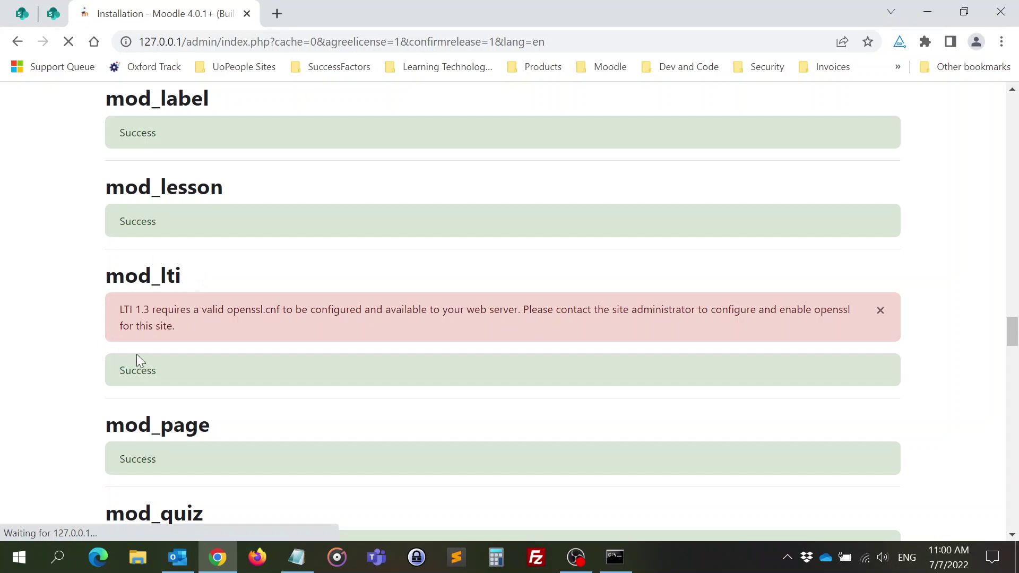
scroll(260, 318, down, 5)
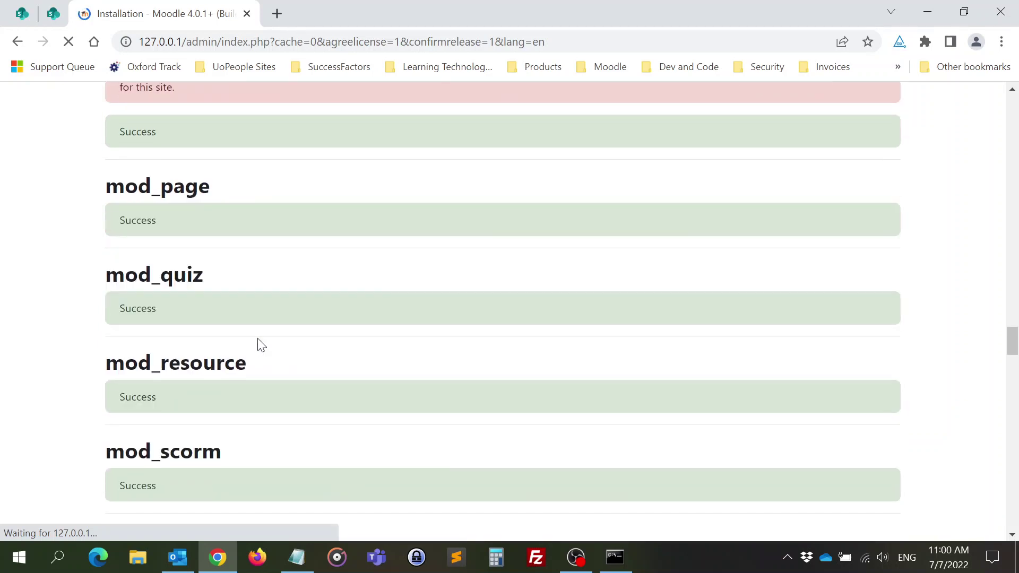
scroll(267, 339, down, 10)
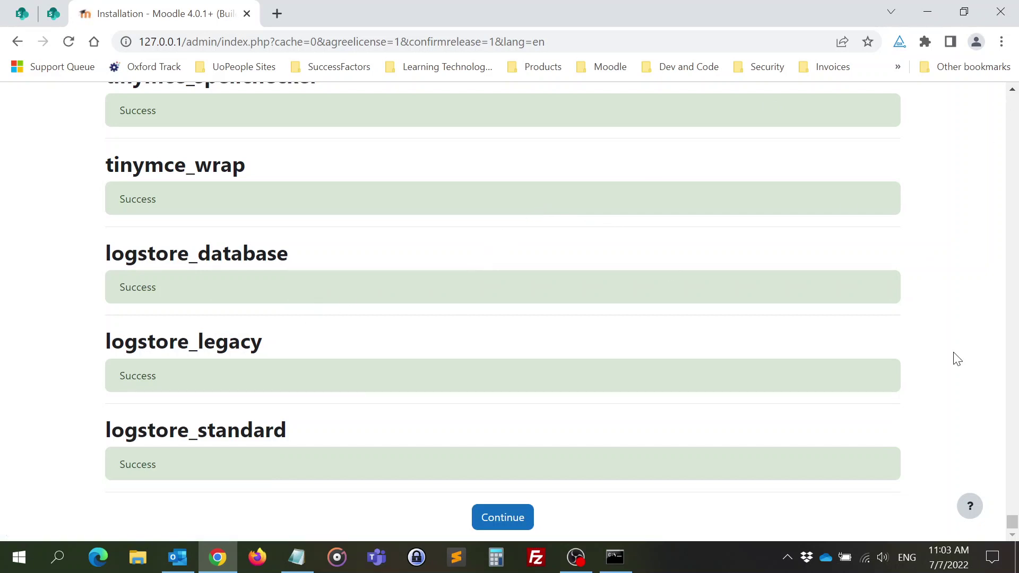
click(493, 518)
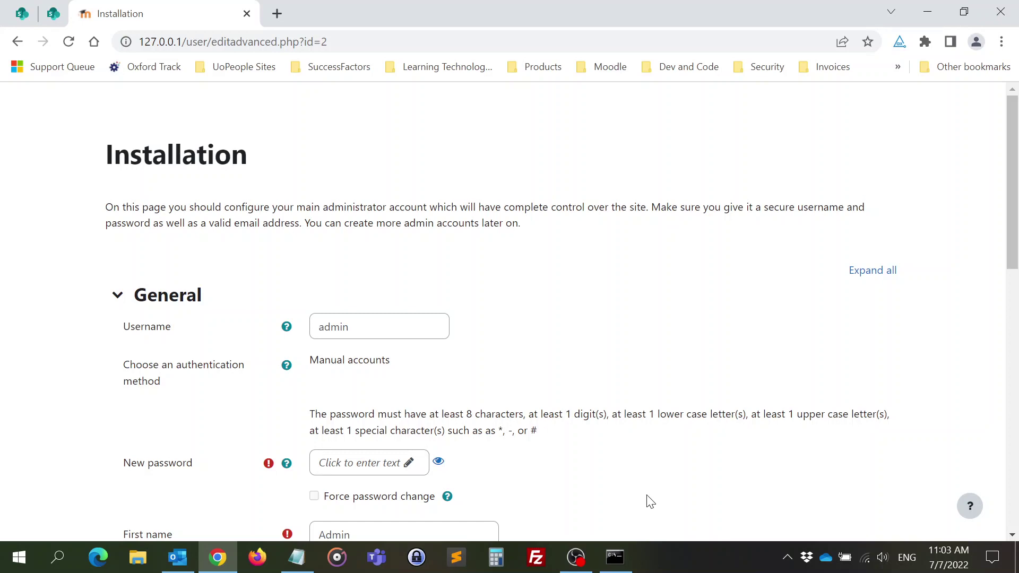
- Enter a new password for the administrator account
scroll(575, 307, down, 3)
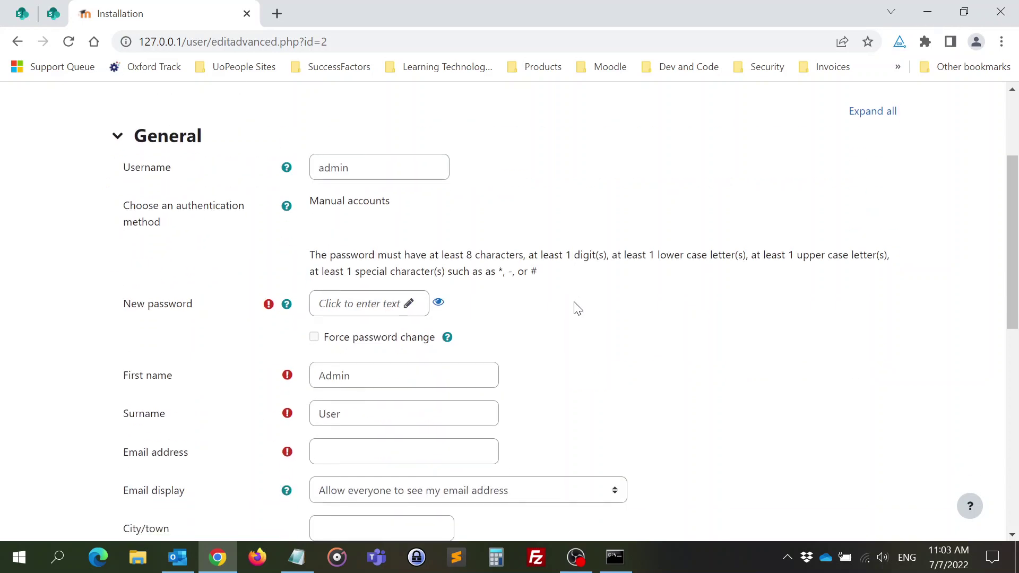
scroll(519, 237, up, 2)
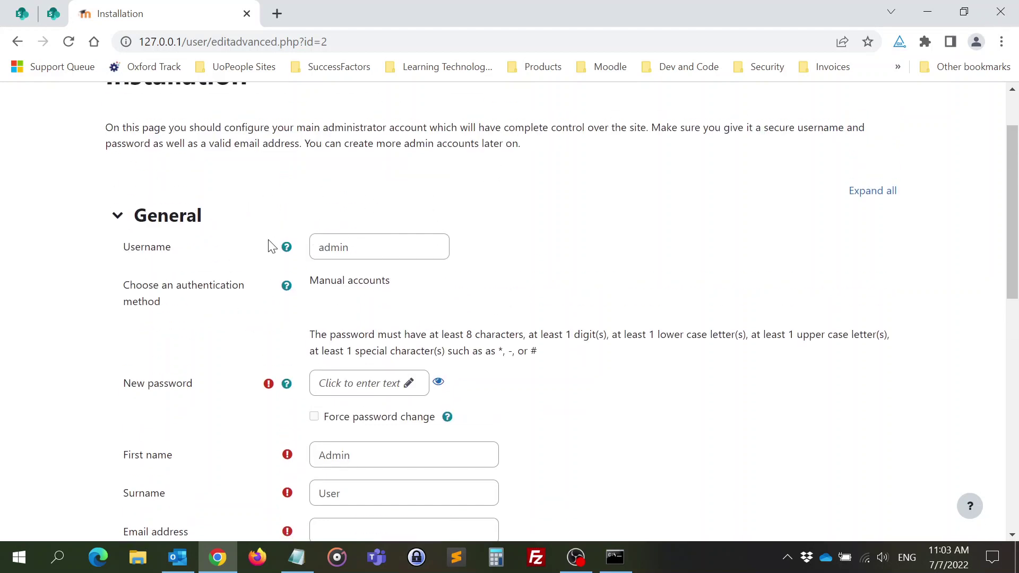
click(342, 385)
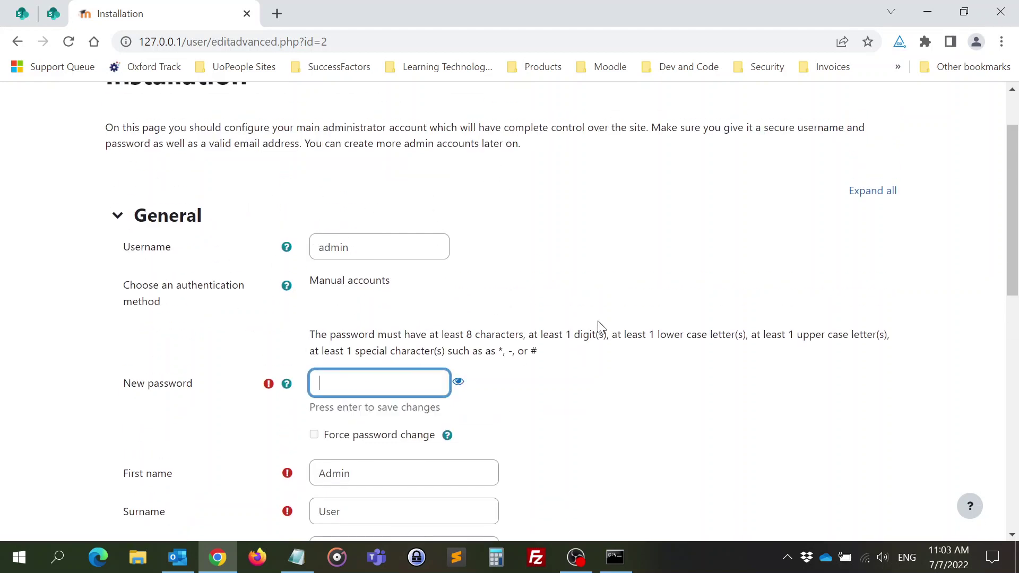
text(•••••••••••)
- Fill in the administrator's e-mail address and set the city to Rehovot
scroll(634, 329, down, 5)
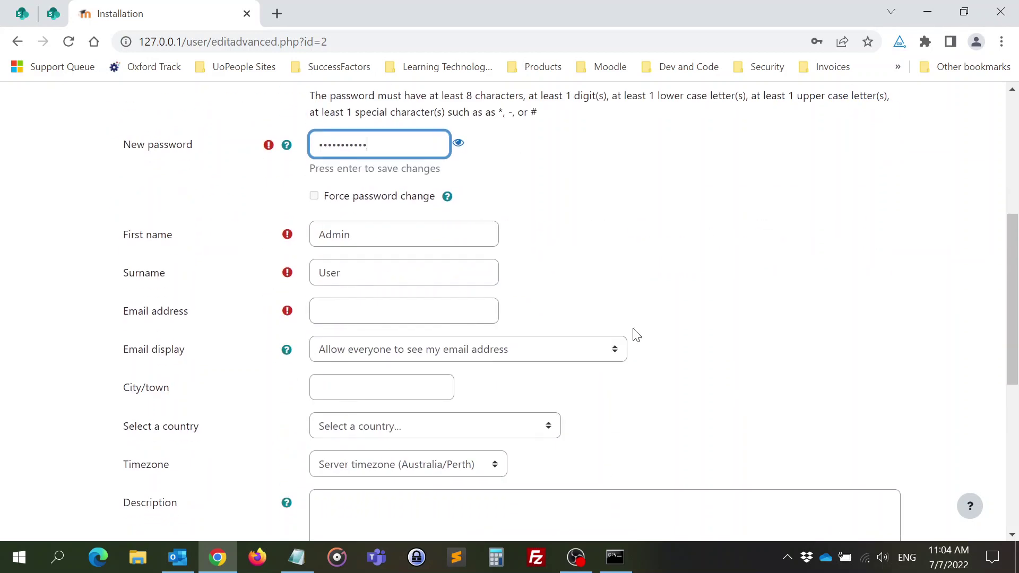
click(357, 316)
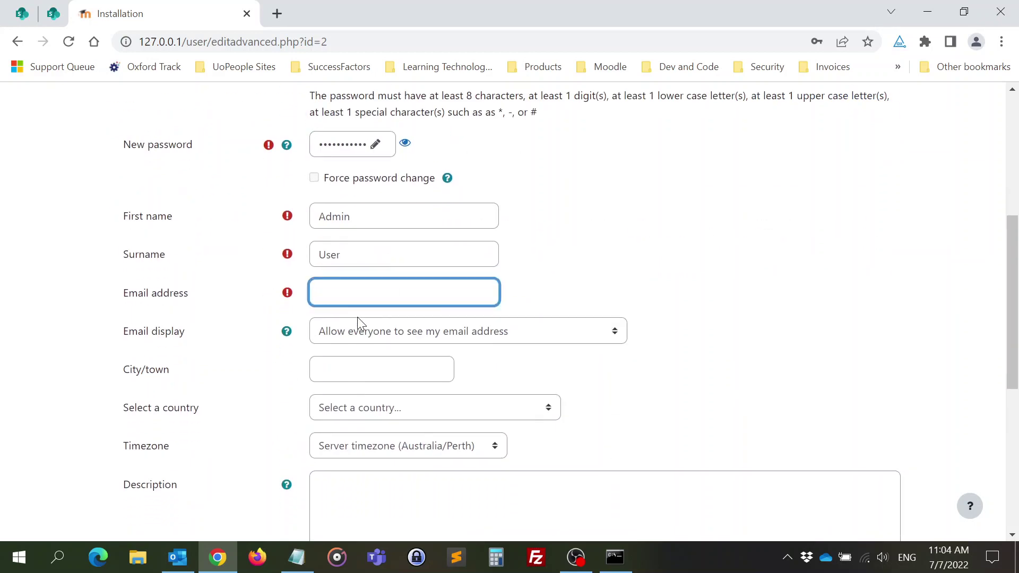
click(338, 378)
text(Rehovot)
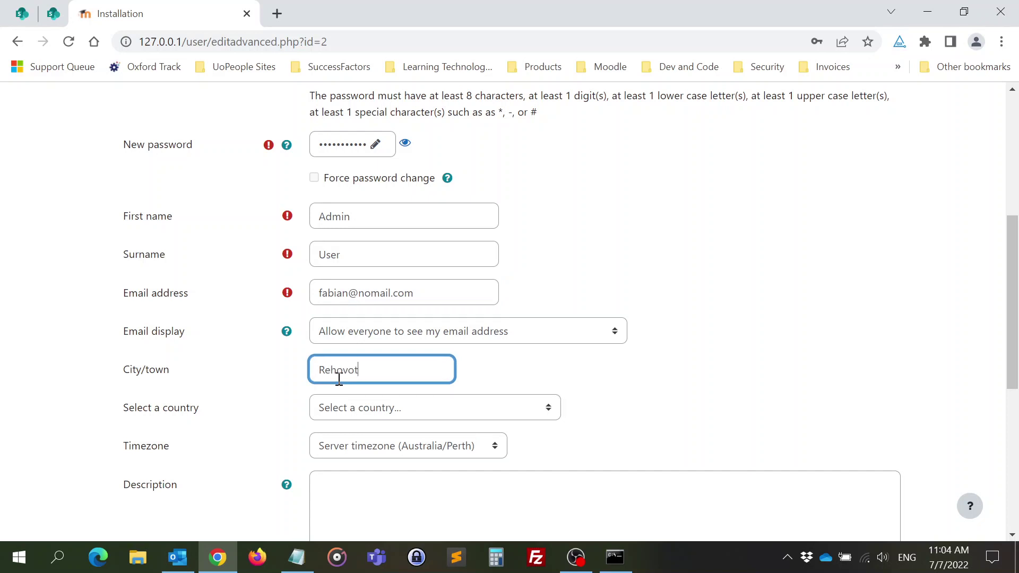
- Choose Israel as the country and submit the profile with Update profile
click(389, 416)
text(isr)
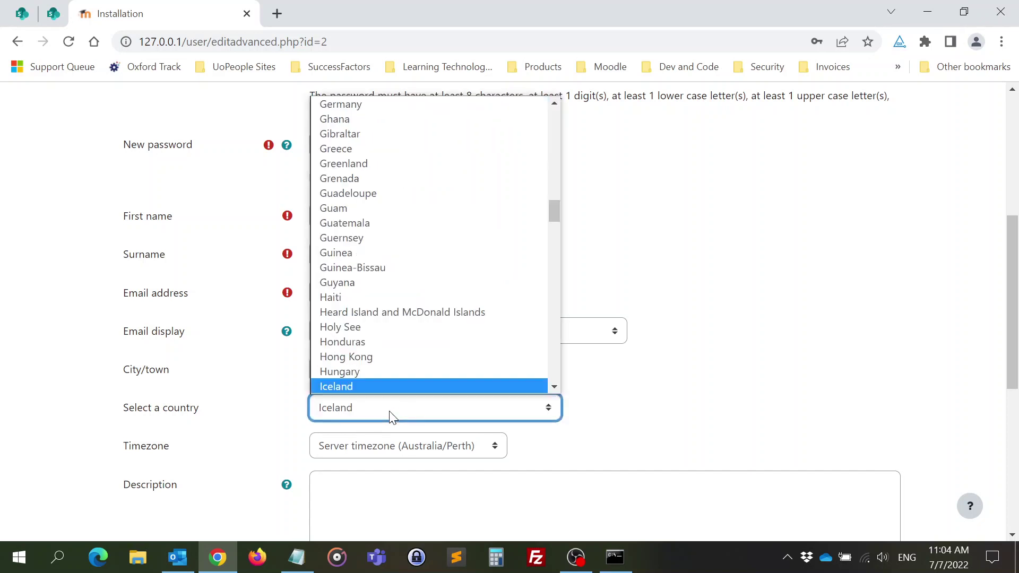
scroll(405, 389, down, 1)
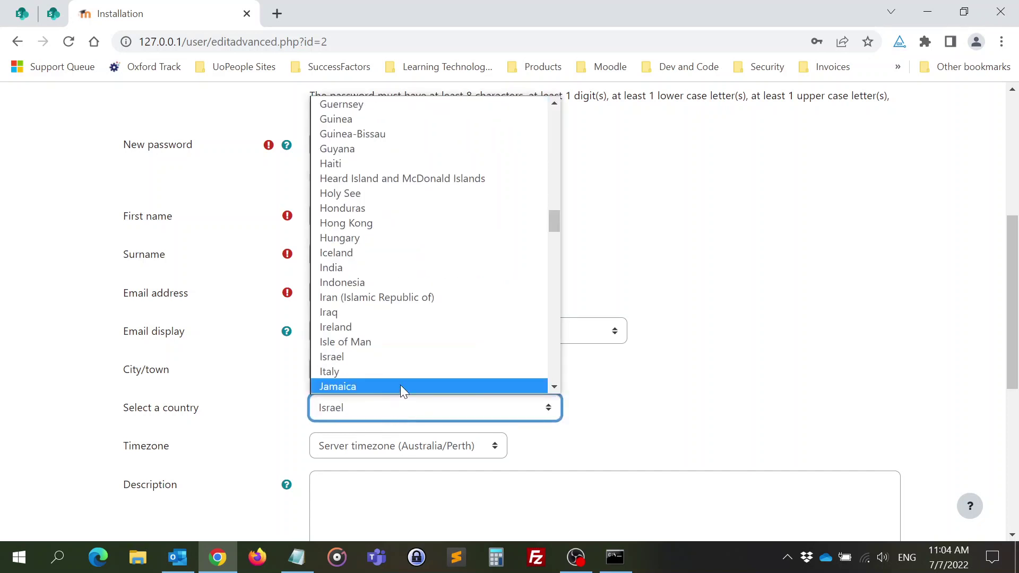
click(405, 358)
scroll(222, 446, down, 5)
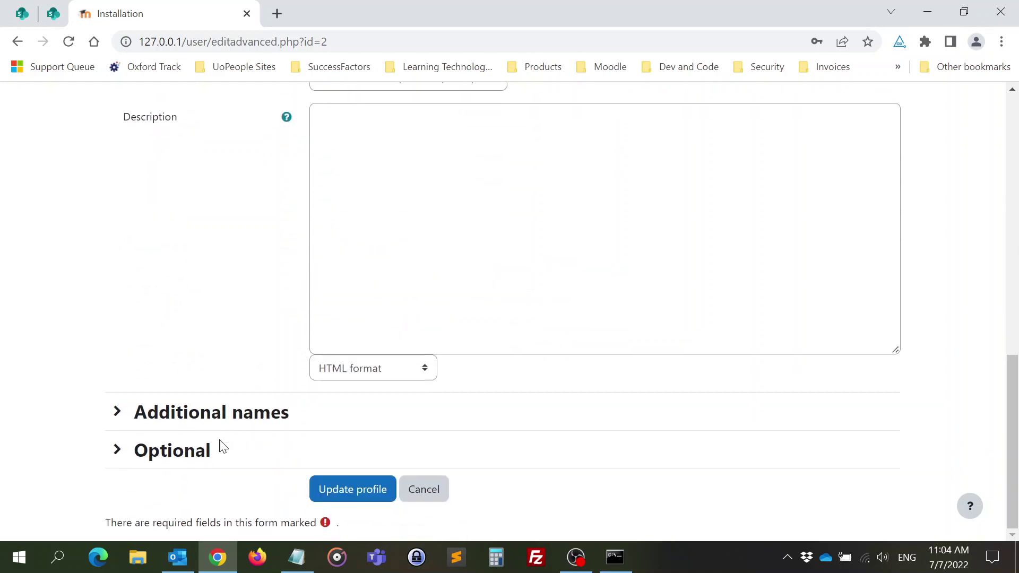
click(342, 487)
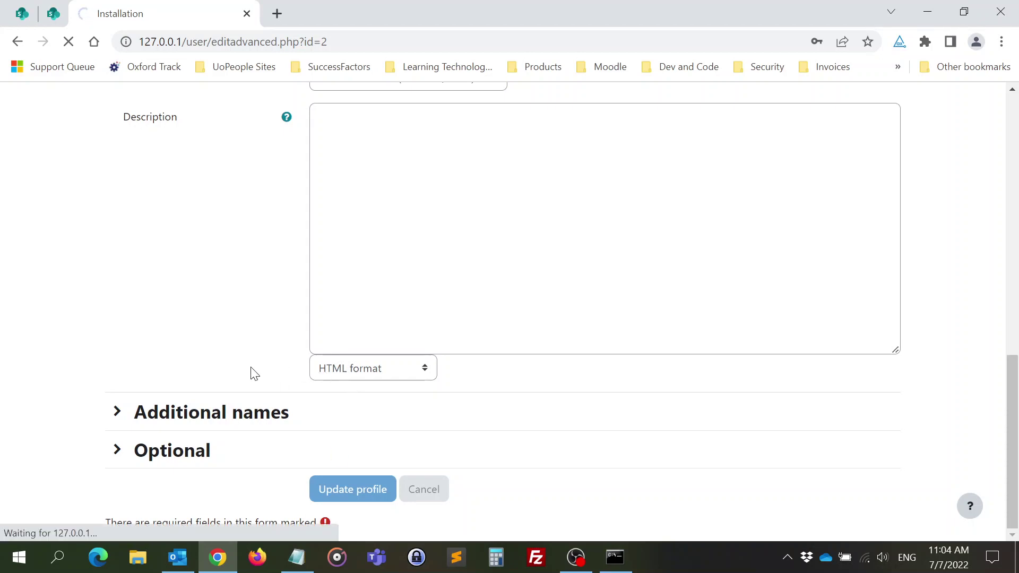
scroll(254, 374, up, 12)
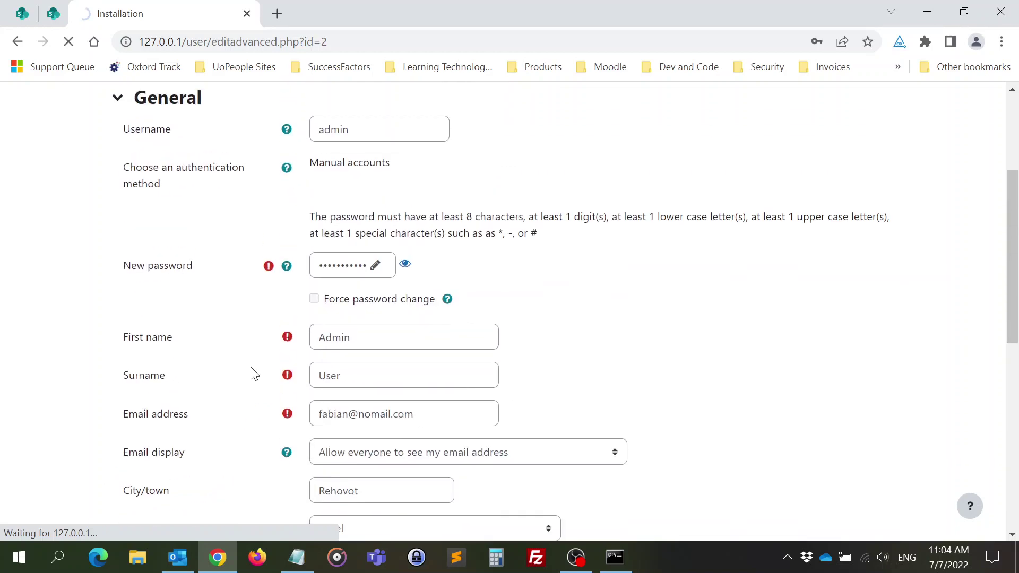
scroll(254, 374, down, 12)
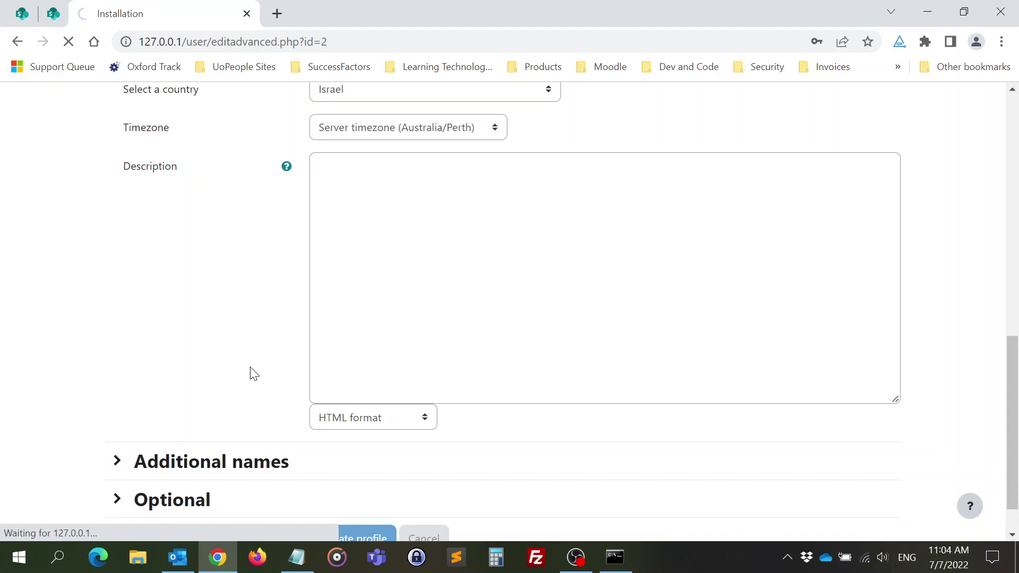
scroll(254, 374, up, 4)
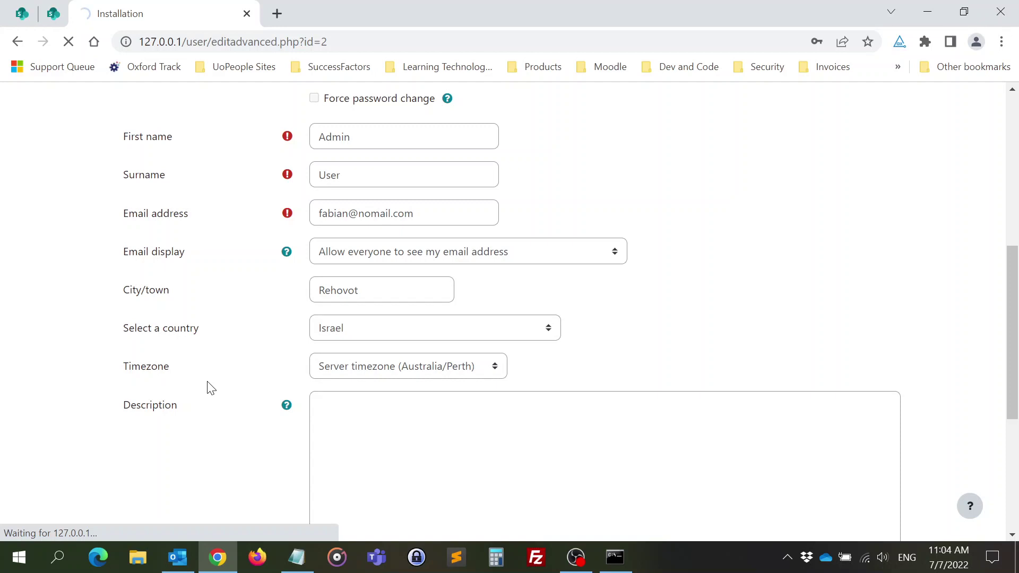
scroll(211, 388, down, 5)
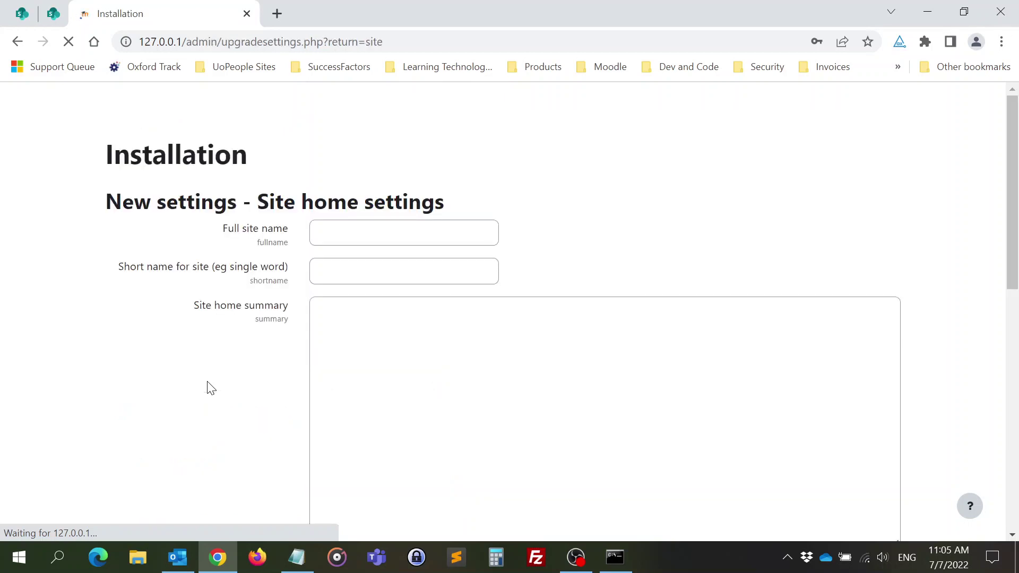
- Name the site 'Moodle 4.0 2 Testing' with short name moodle402
click(368, 232)
text(Moodle )
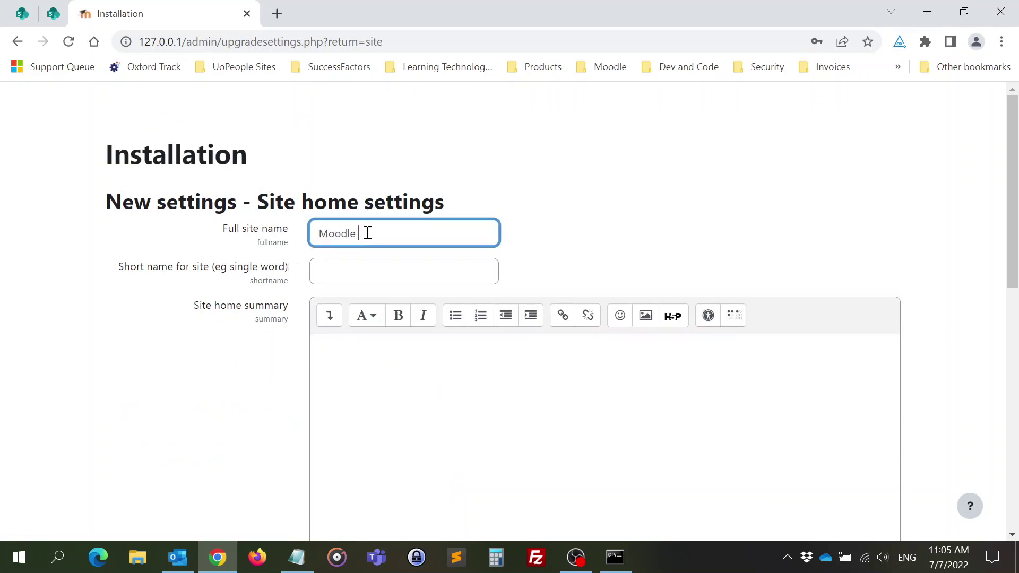
text(4.0 2)
click(375, 271)
text(moodle402)
click(412, 234)
text(Testing)
- Write the site home summary 'Hi, this is a testing site'
scroll(405, 330, down, 1)
click(405, 330)
text(Hi, this is a testings)
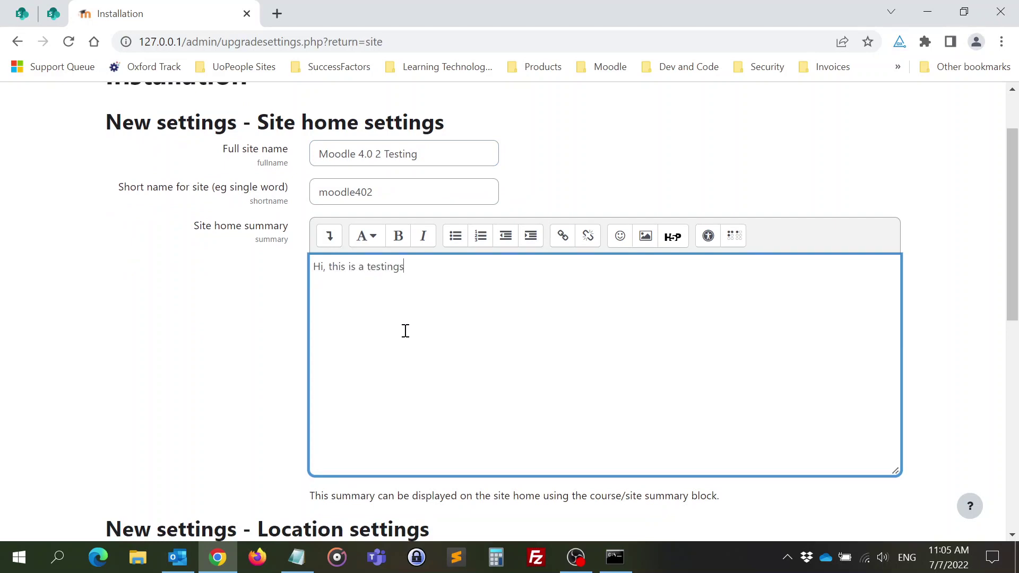
key(BackSpace)
text(site)
- Set the default timezone to Asia/Jerusalem
scroll(405, 330, down, 4)
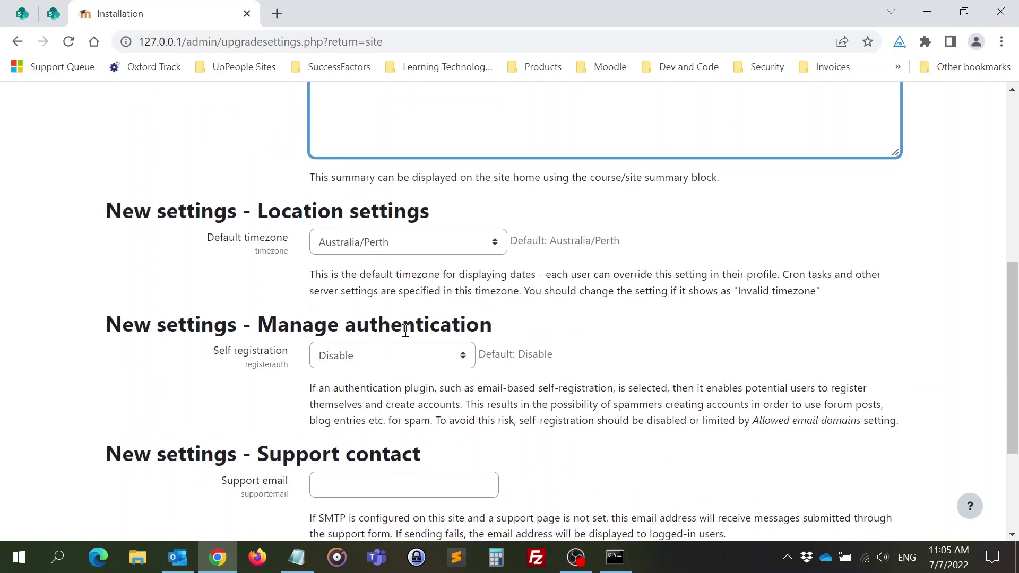
click(426, 241)
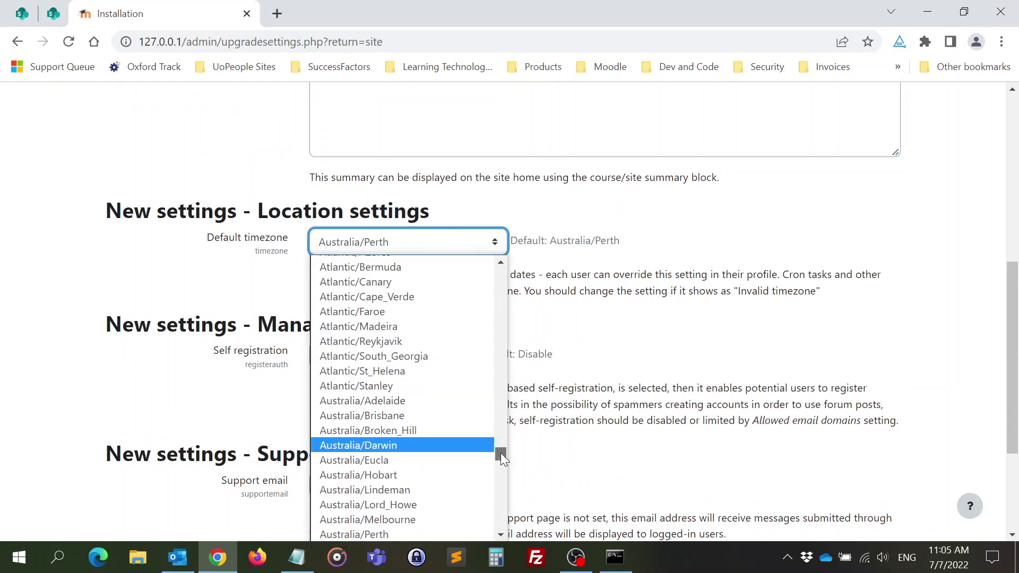
drag(501, 453, 502, 423)
scroll(501, 422, up, 5)
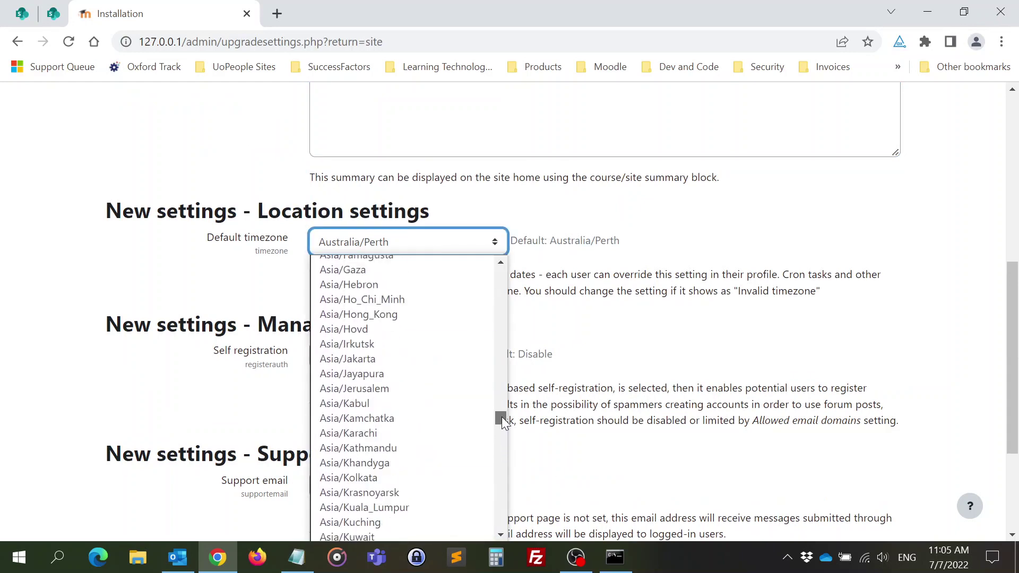
click(409, 475)
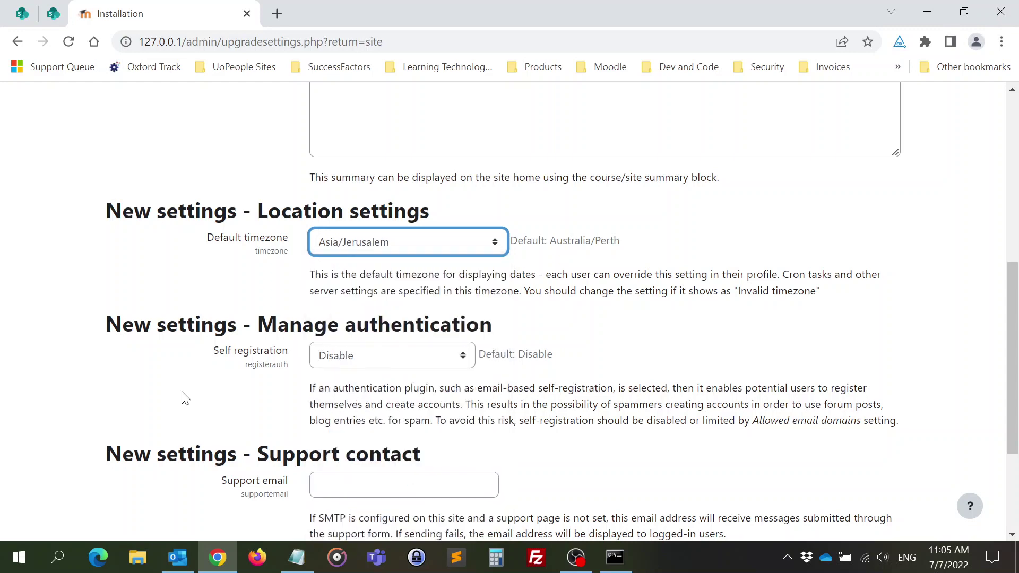
- Enter a support e-mail address, correcting its domain typo, and save the settings
scroll(182, 392, down, 3)
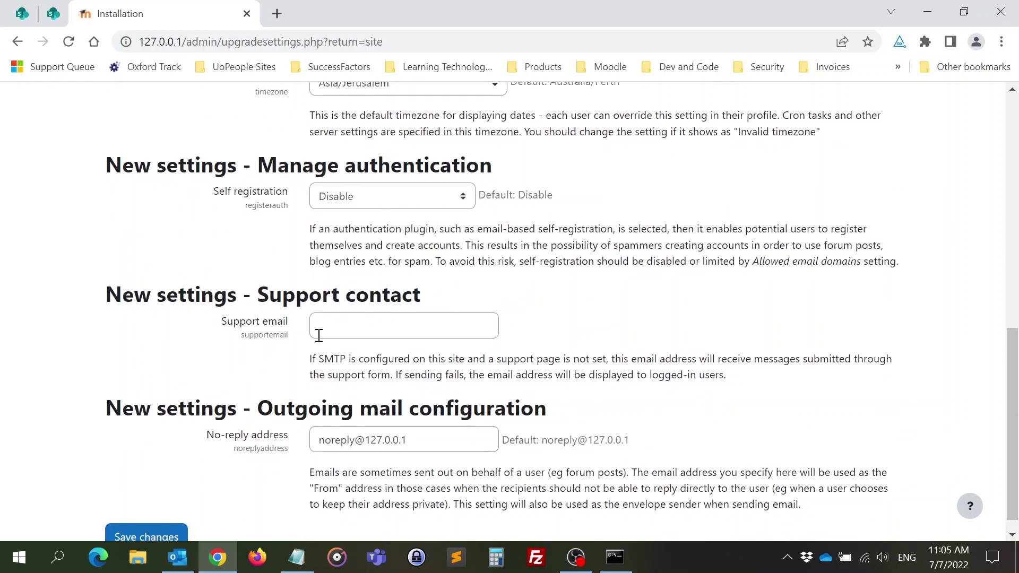
click(365, 325)
click(365, 325)
key(Delete)
text(n)
scroll(256, 310, down, 1)
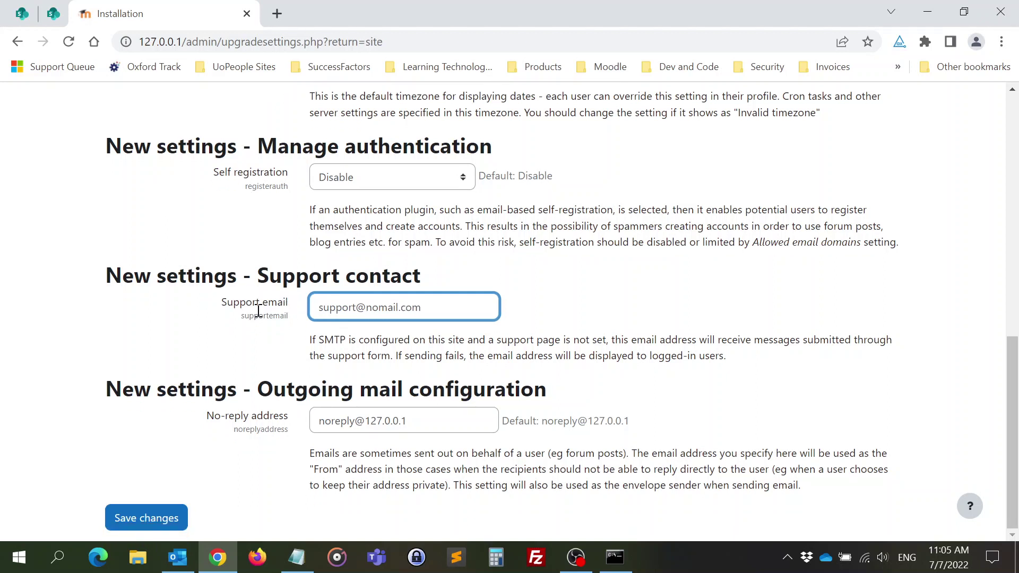
click(144, 518)
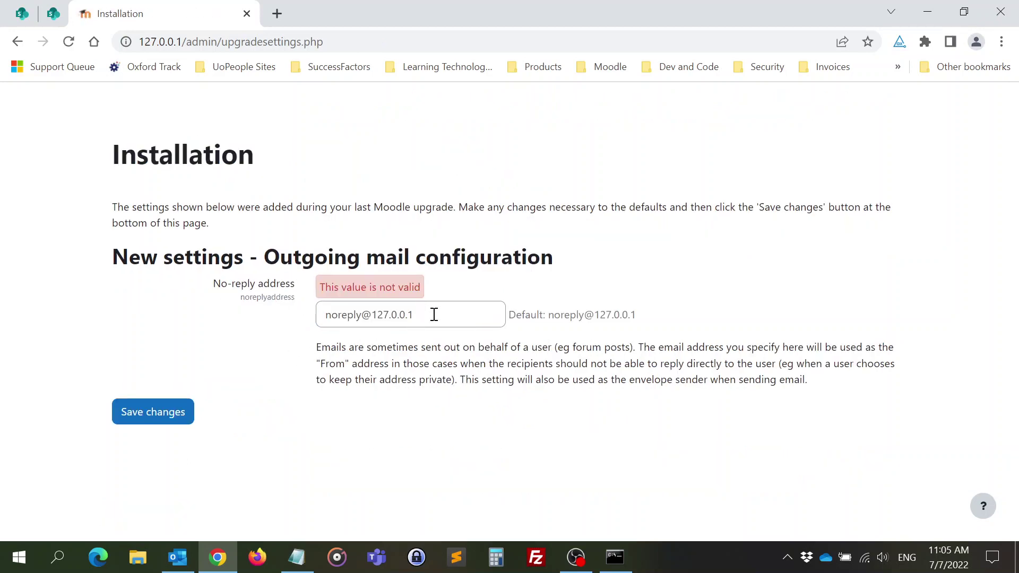
drag(436, 314, 248, 316)
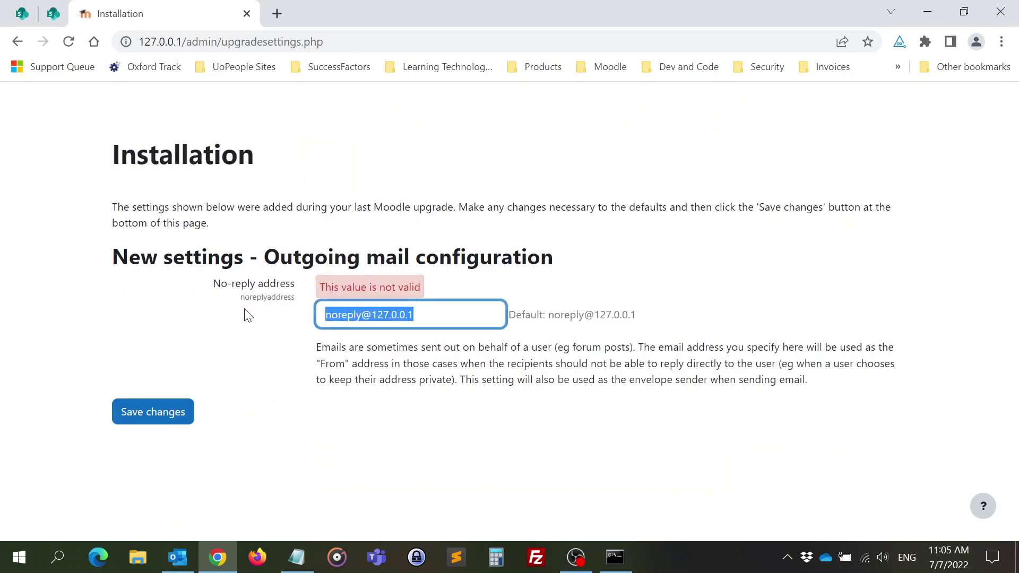
key(End)
key(BackSpace)
key(BackSpace)
key(BackSpace)
key(BackSpace)
key(BackSpace)
key(BackSpace)
key(BackSpace)
key(BackSpace)
key(BackSpace)
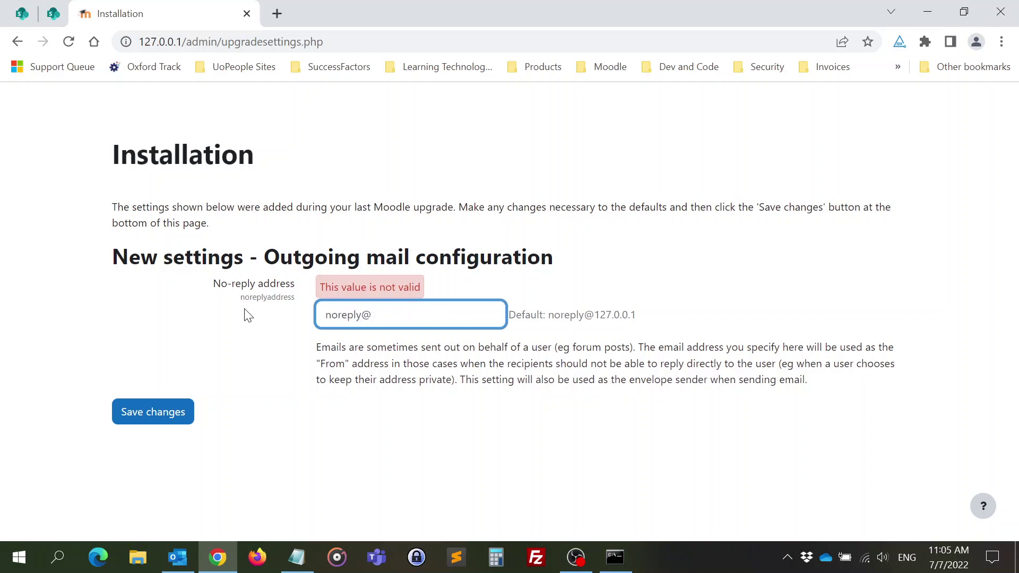
text(nomail.com)
click(155, 416)
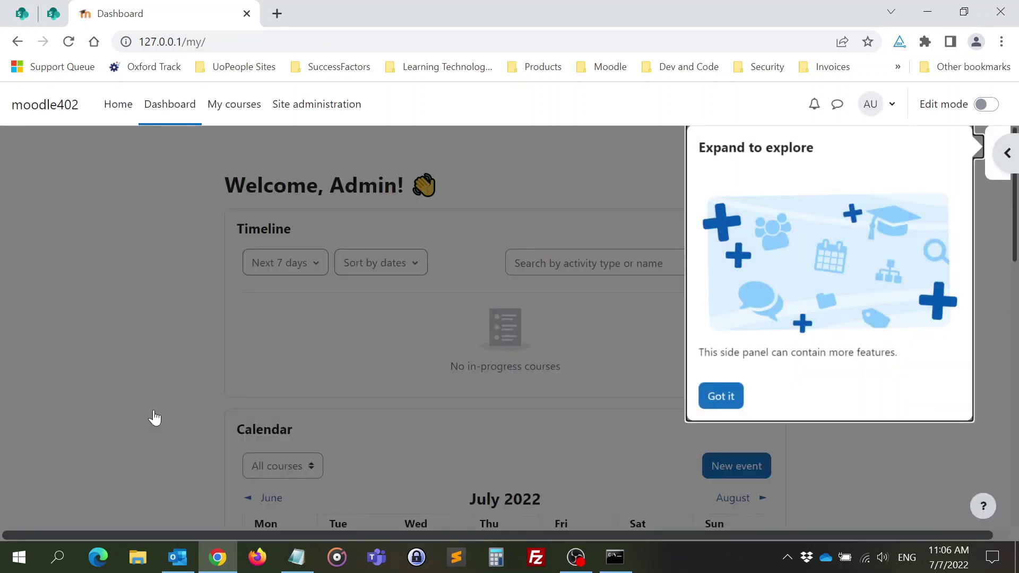
- Dismiss the 'Expand to explore' side-panel tip with Got it and look over the Dashboard
click(724, 399)
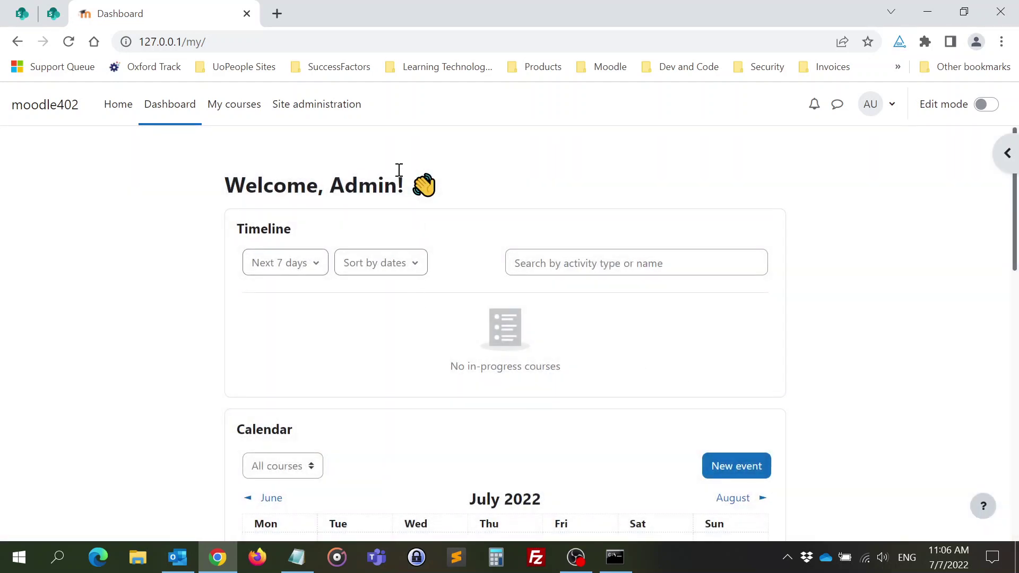
scroll(670, 277, down, 14)
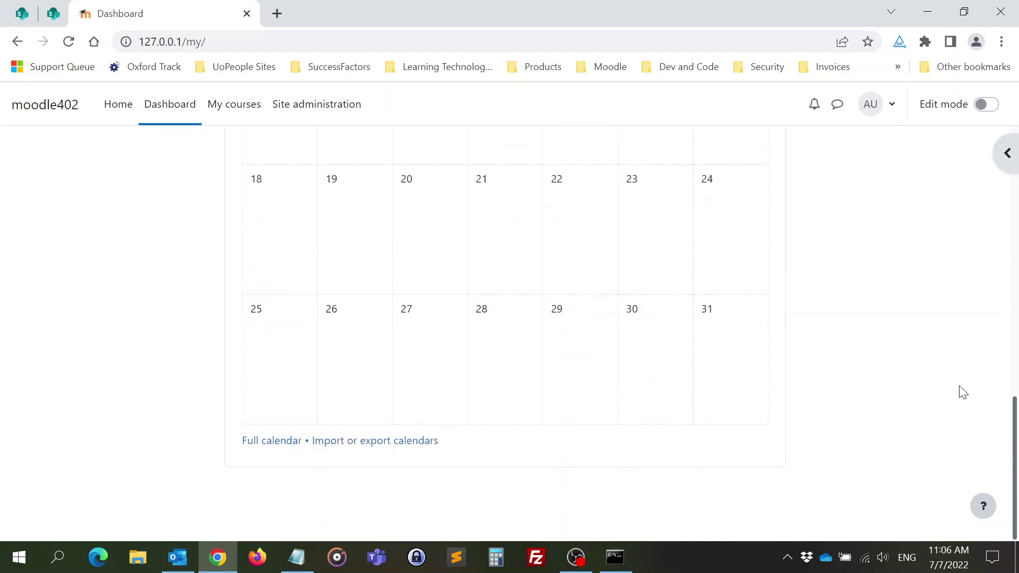
scroll(761, 353, up, 9)
- Go to Site administration > Users and bring up the Add a new user form
click(306, 104)
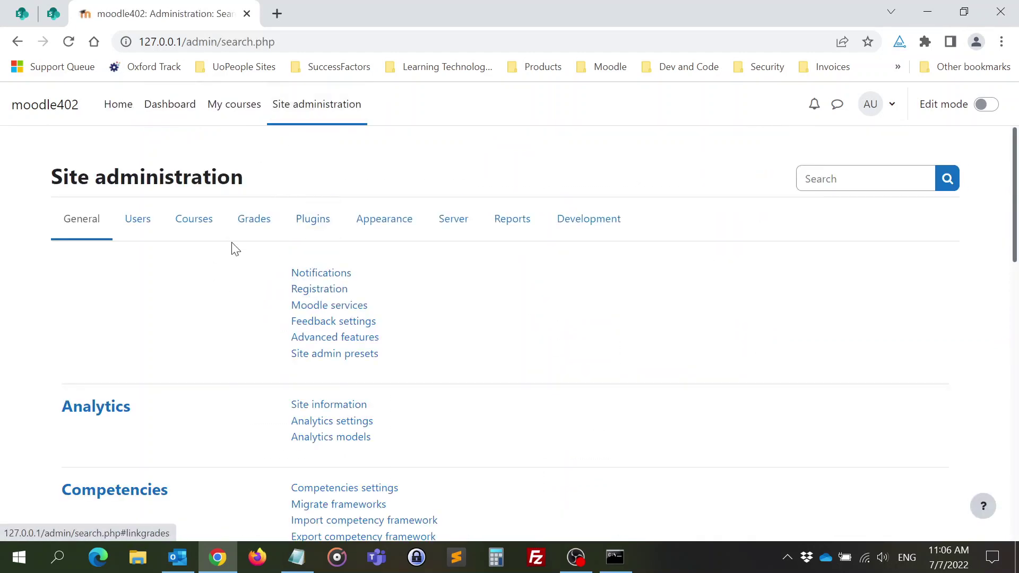
click(138, 232)
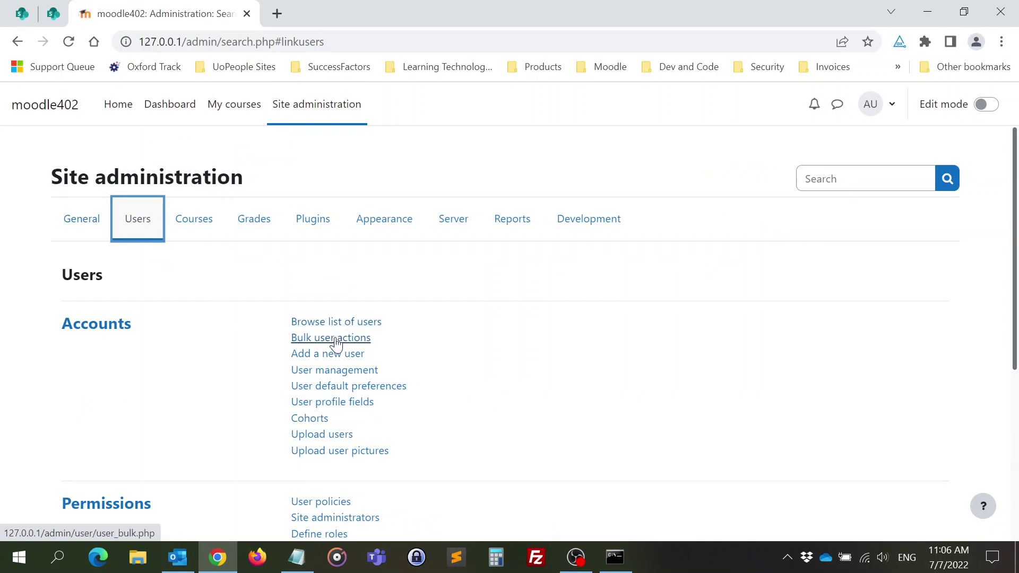
click(328, 357)
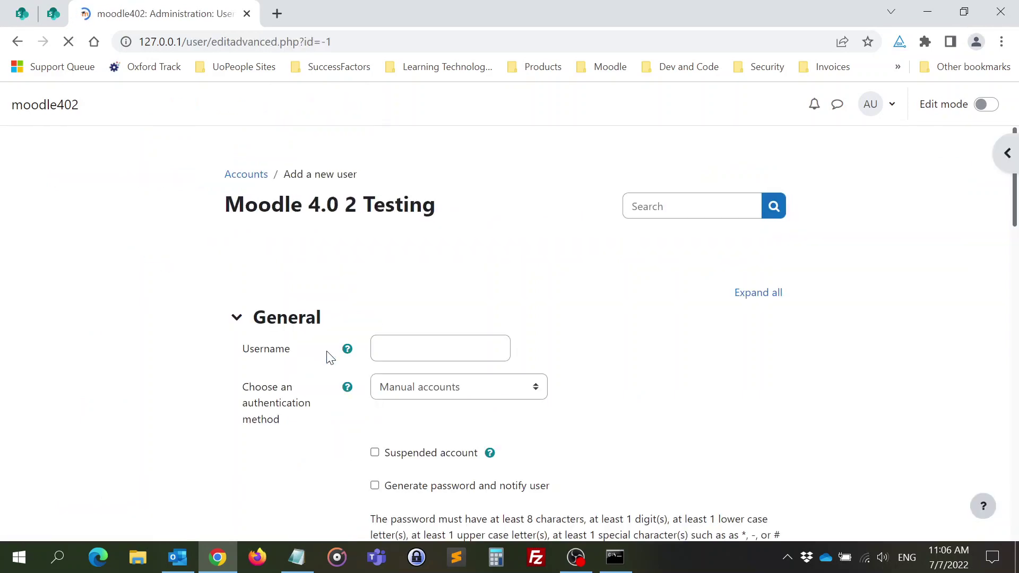
scroll(258, 353, down, 4)
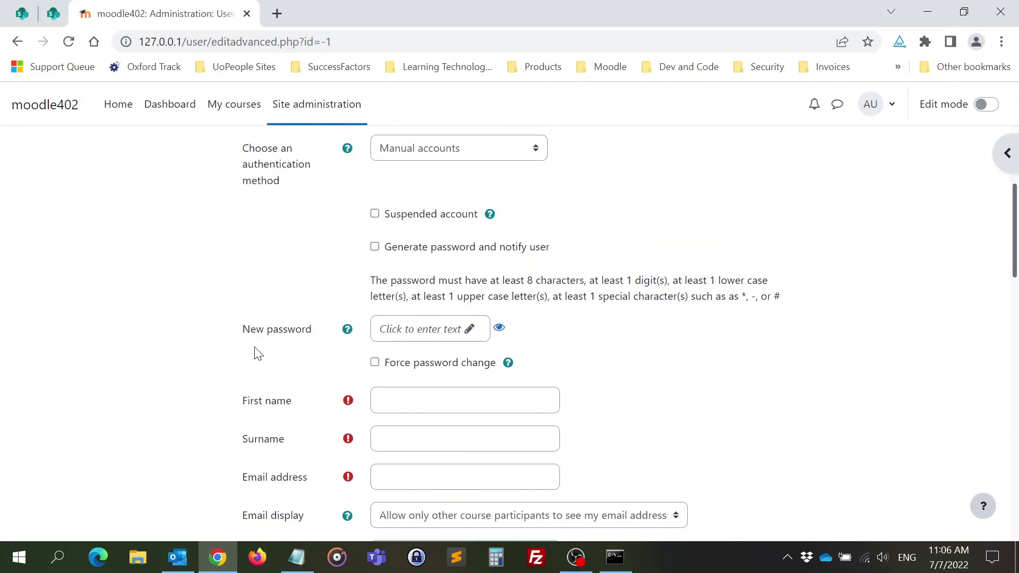
scroll(257, 353, up, 4)
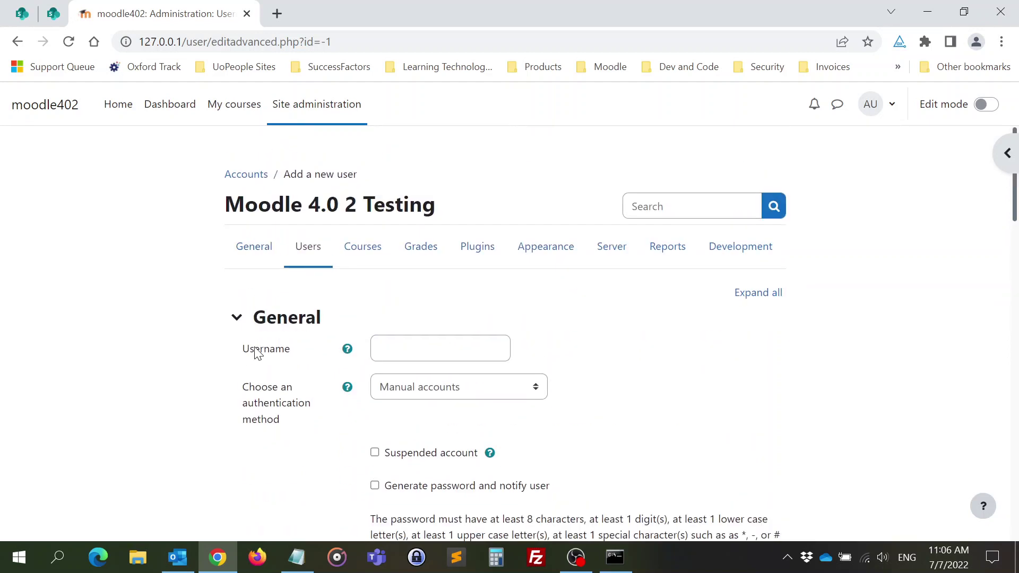
- Return to the 'Moodle 4.0 2 Testing' site home via Home
click(113, 106)
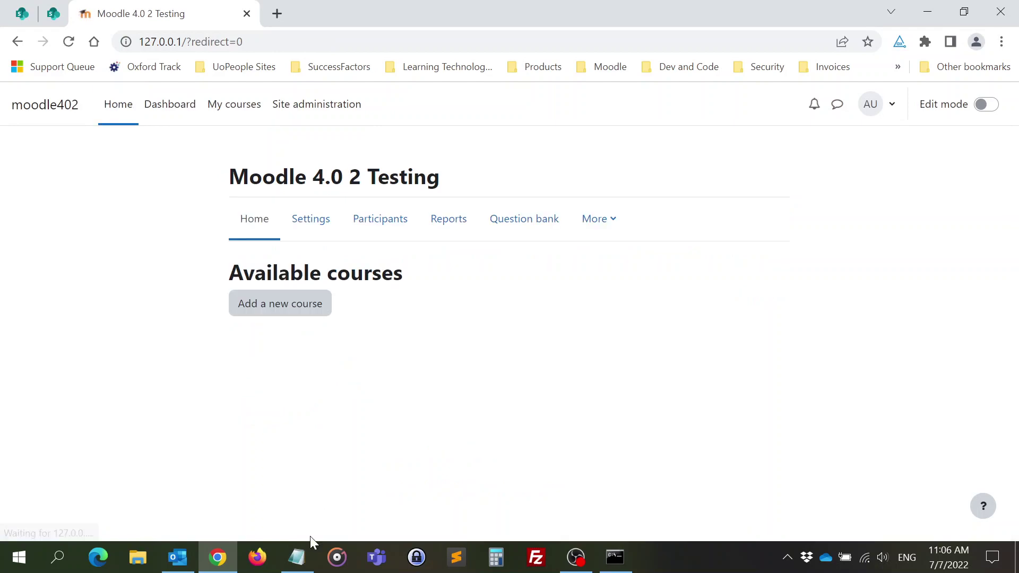
mouse_move(303, 560)
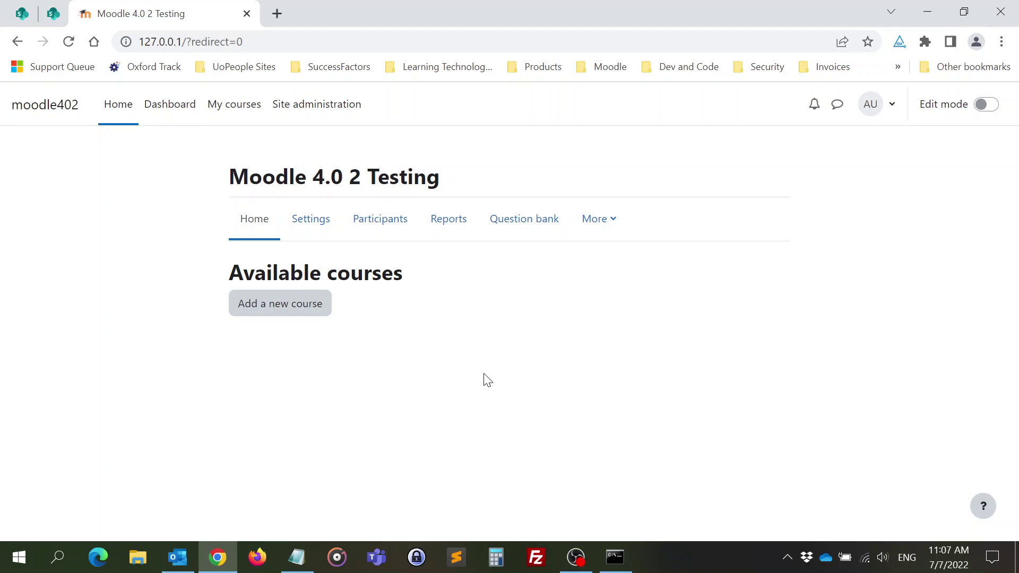
- Check the cron password in the notes and open the Security settings category in Site administration
click(329, 104)
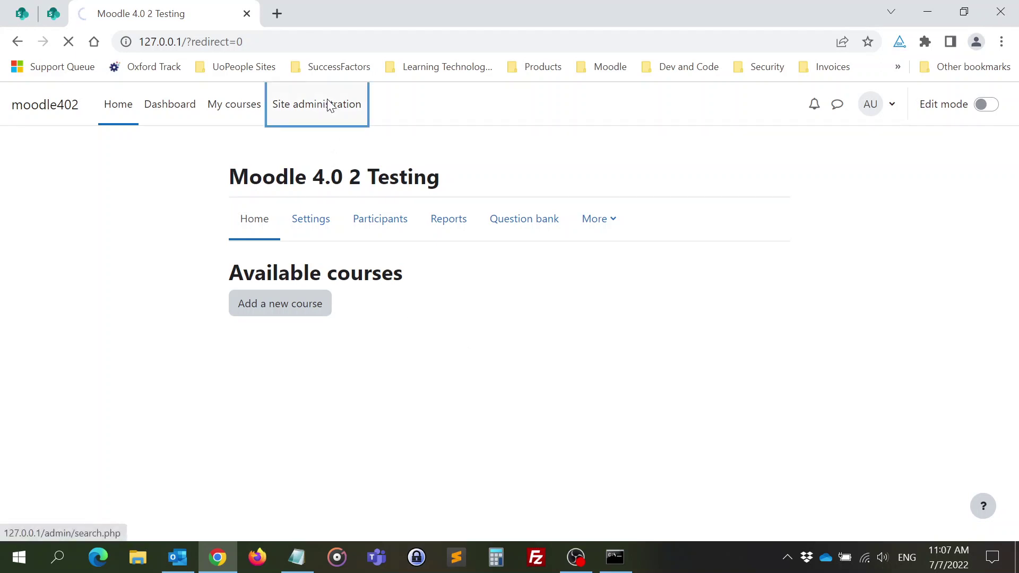
click(306, 555)
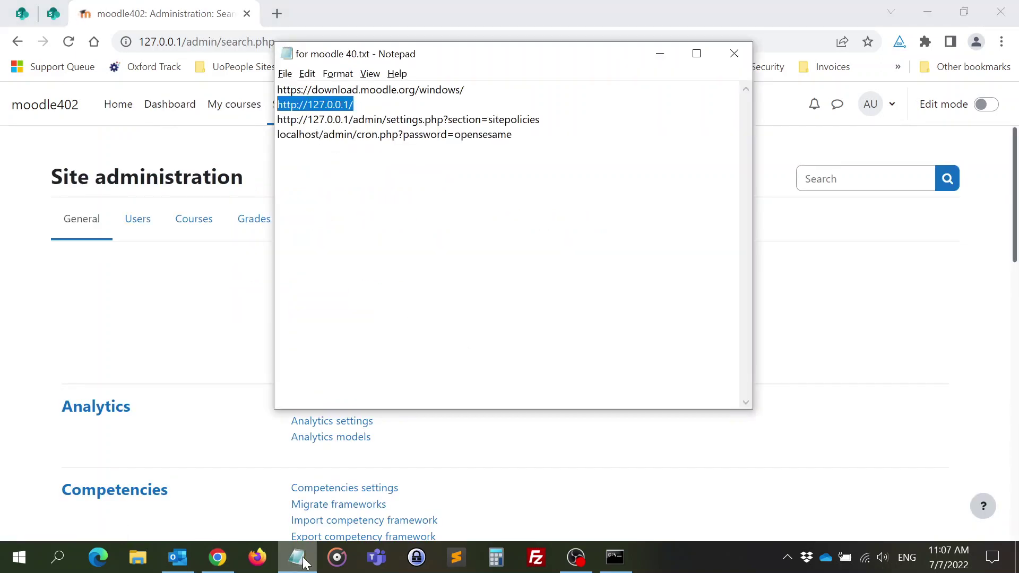
click(494, 147)
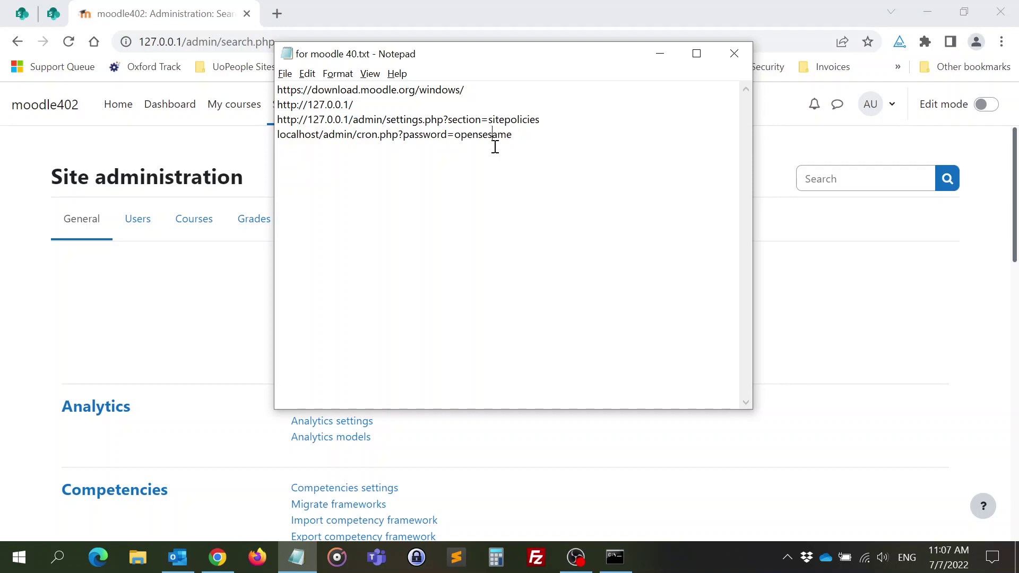
click(147, 300)
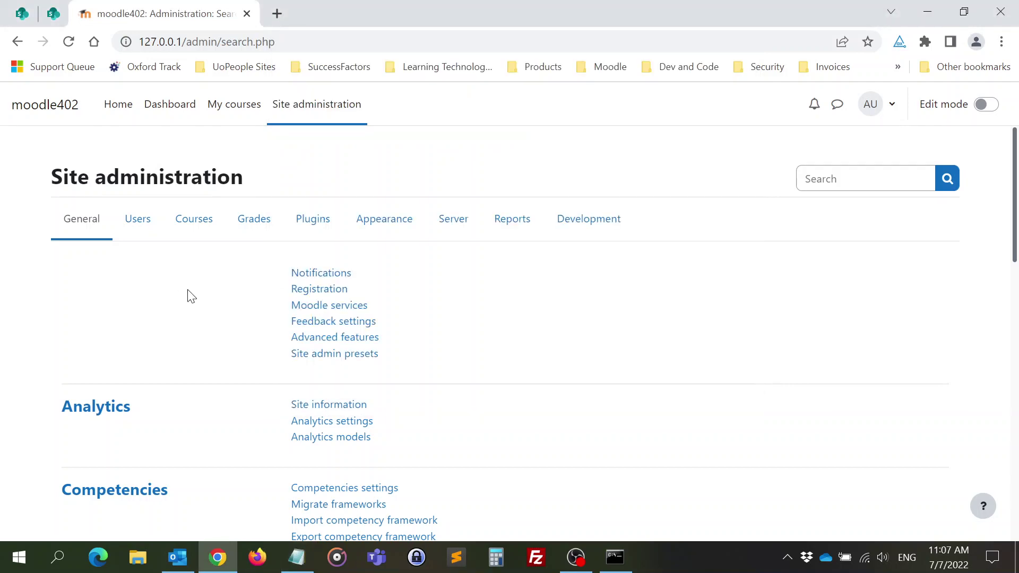
scroll(191, 296, down, 3)
key(ctrl+f)
text(se)
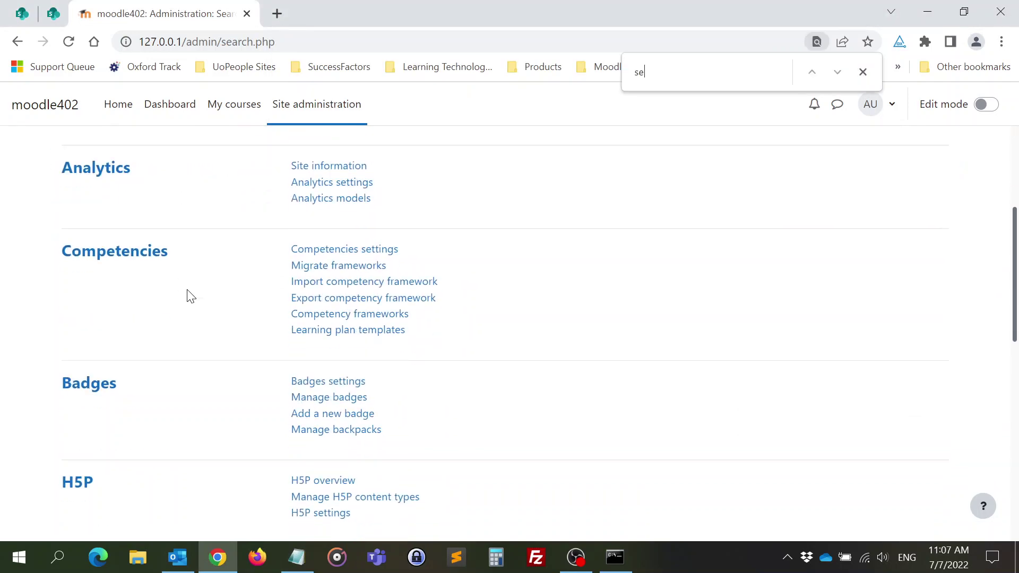
text(cur)
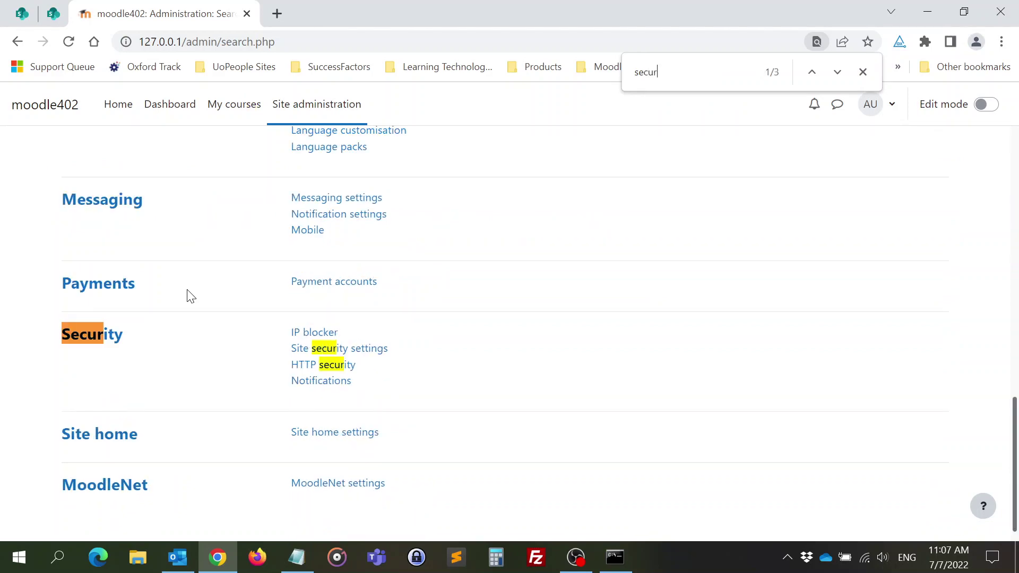
click(93, 334)
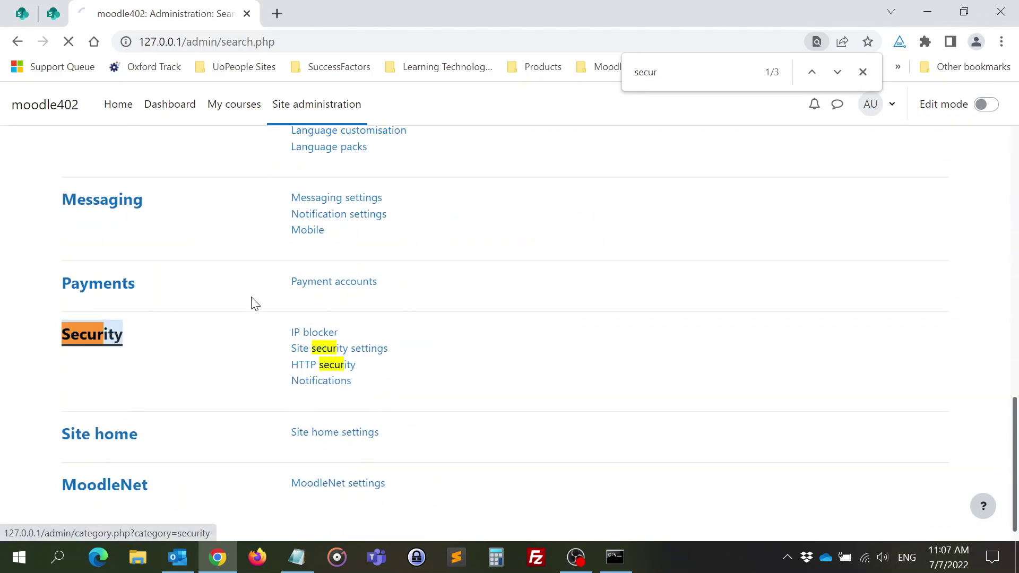
- Uncheck 'Cron execution via command line only'
scroll(255, 302, down, 5)
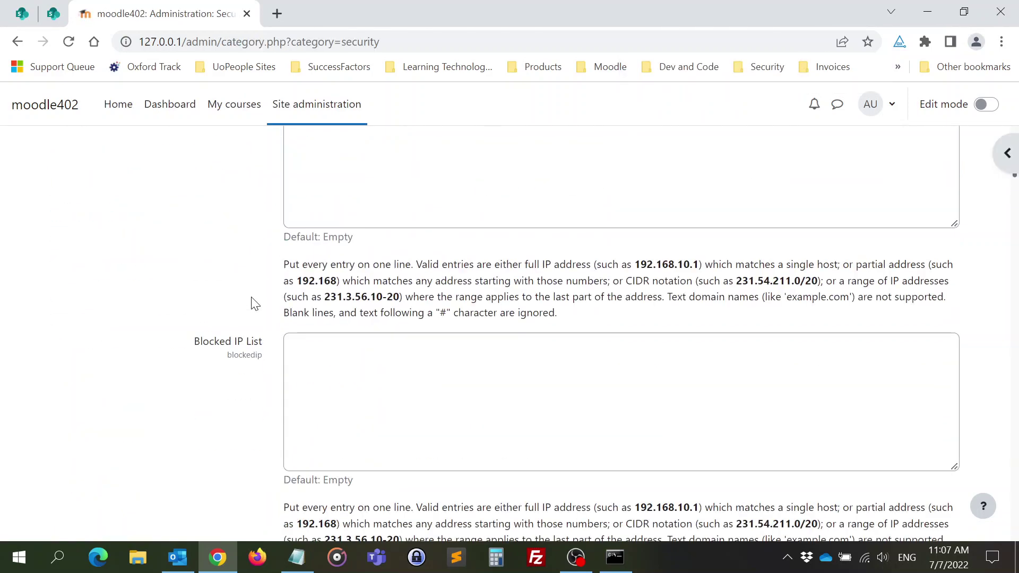
scroll(165, 340, down, 5)
key(ctrl+f)
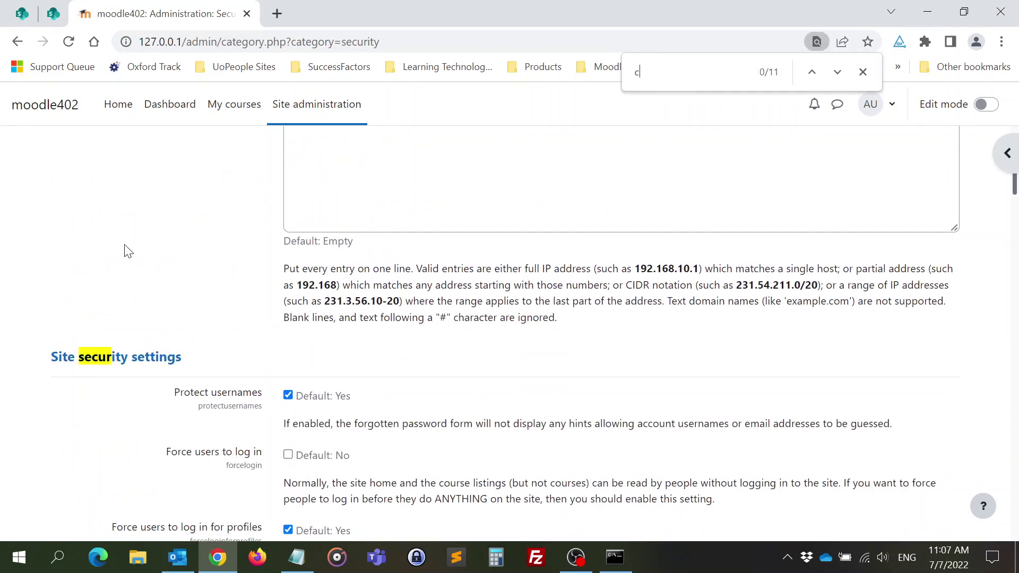
text(cron)
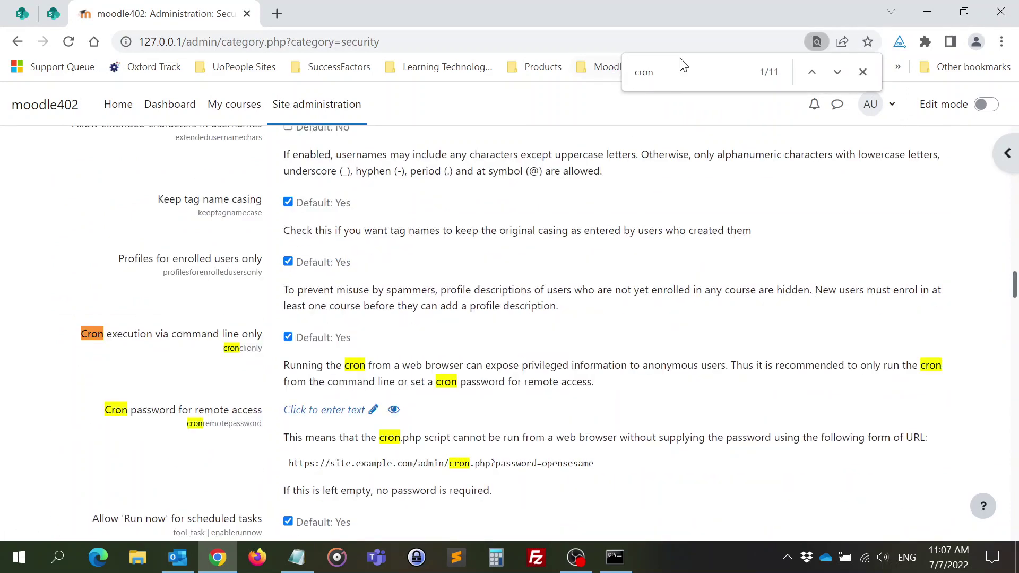
click(863, 71)
click(288, 337)
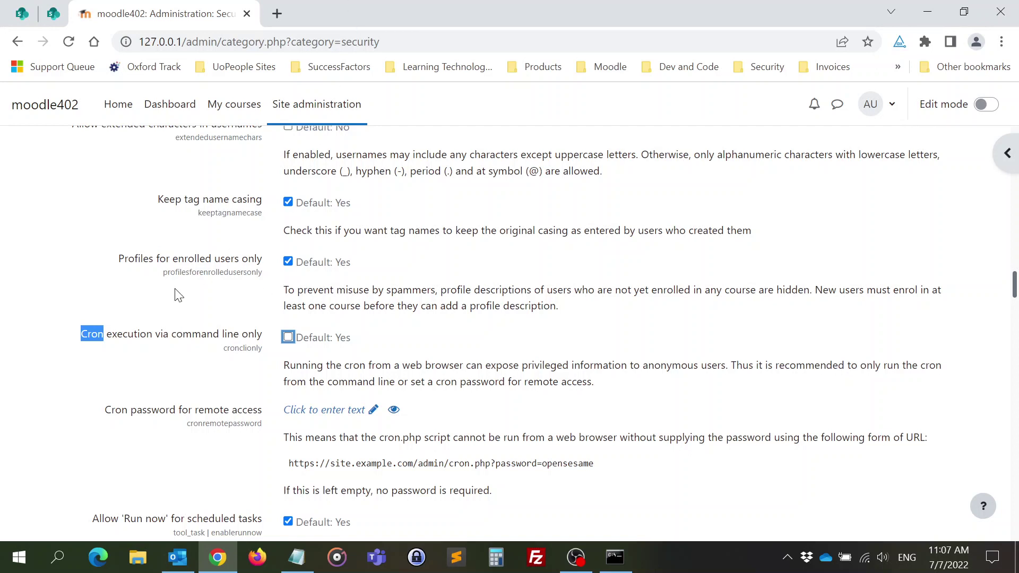
- Set the cron password for remote access and save the Security settings
scroll(305, 364, down, 1)
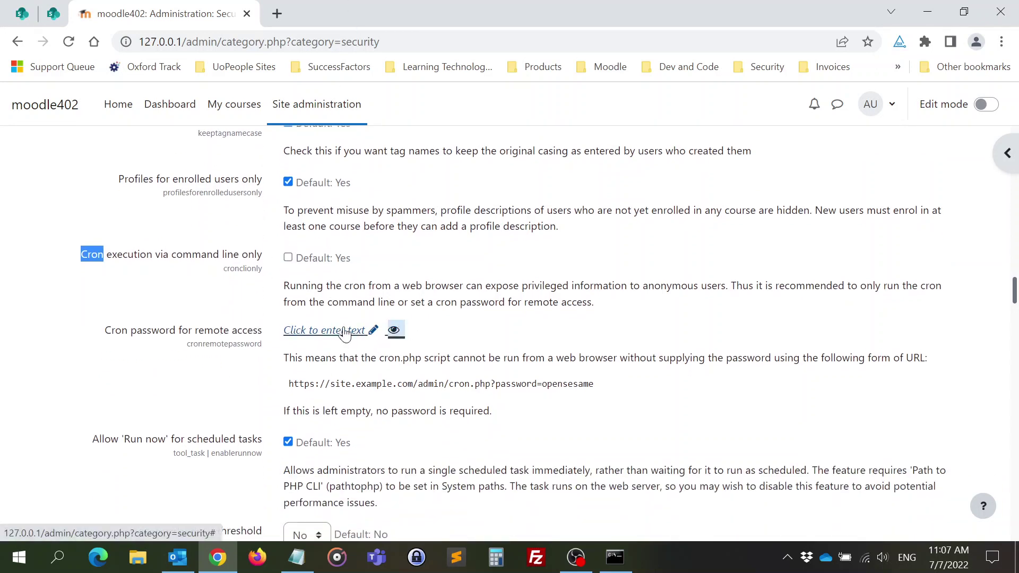
click(334, 330)
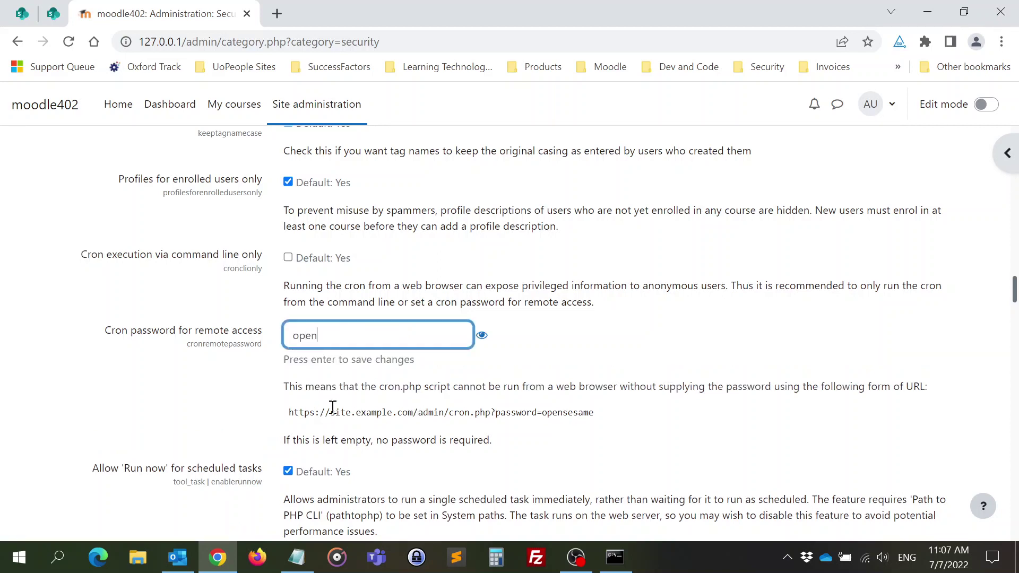
key(Return)
scroll(227, 406, down, 20)
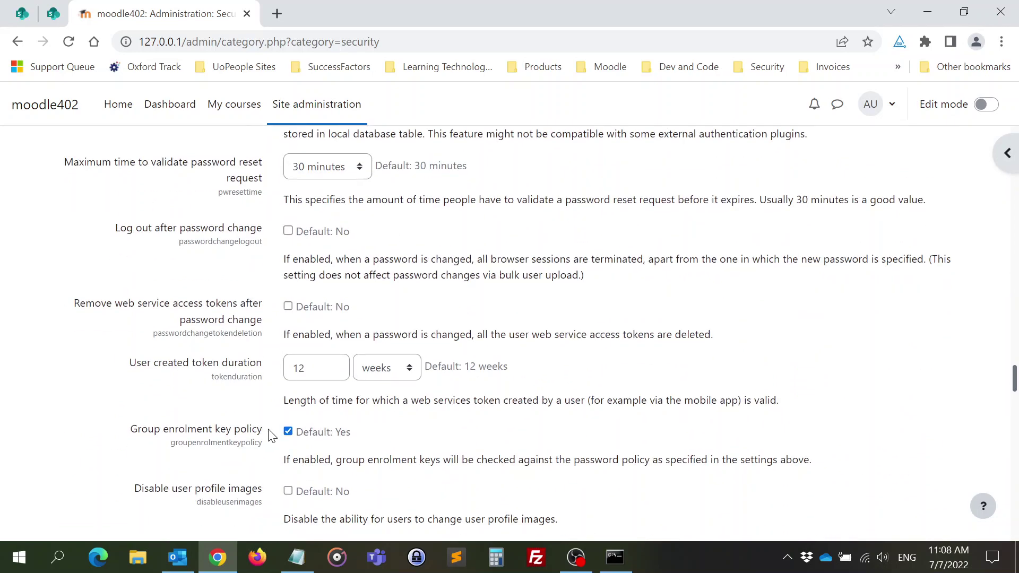
scroll(280, 436, down, 20)
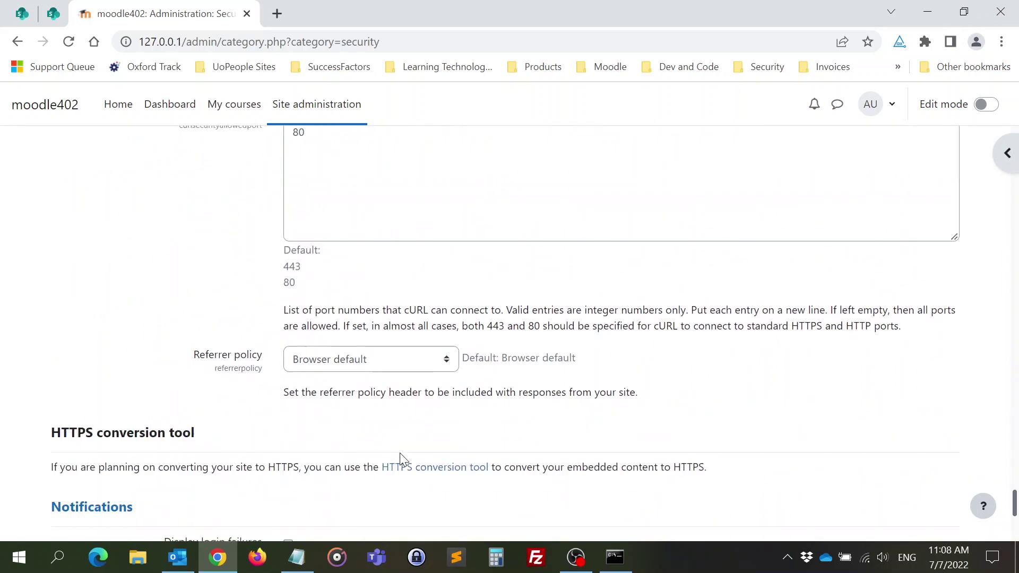
click(65, 477)
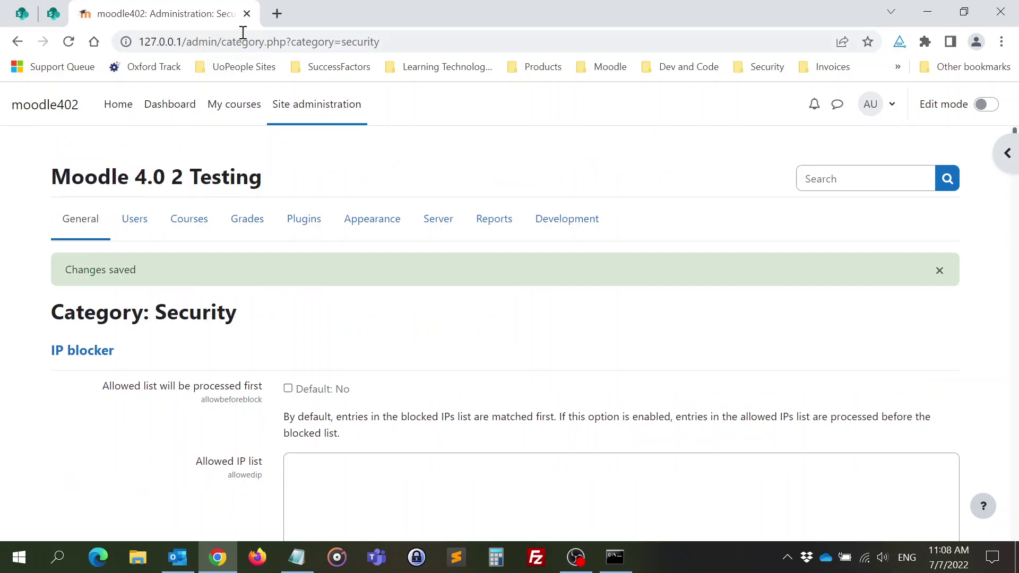
- Run Moodle cron by loading the cron URL from the notes in a new Chrome tab
click(276, 14)
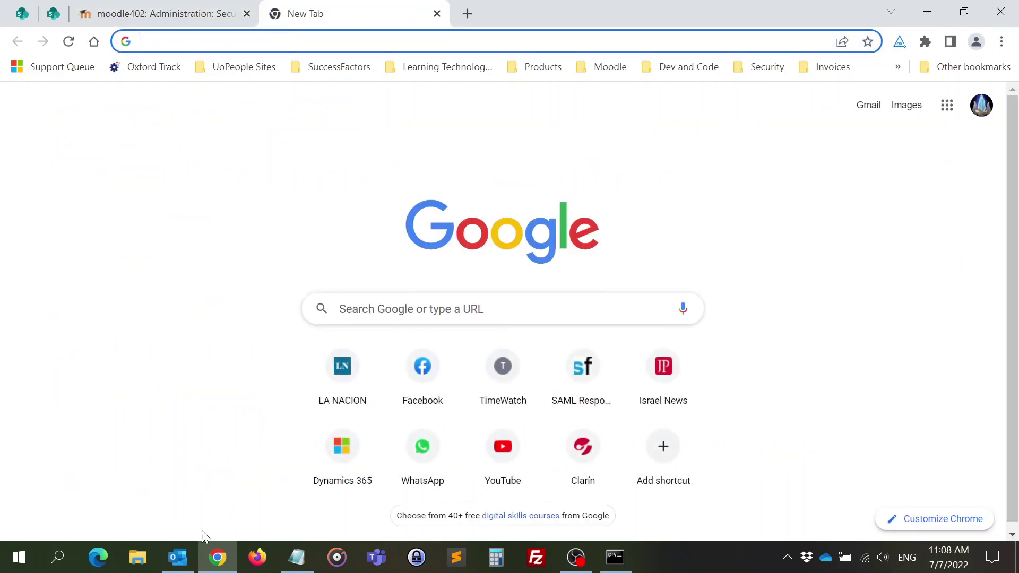
click(297, 555)
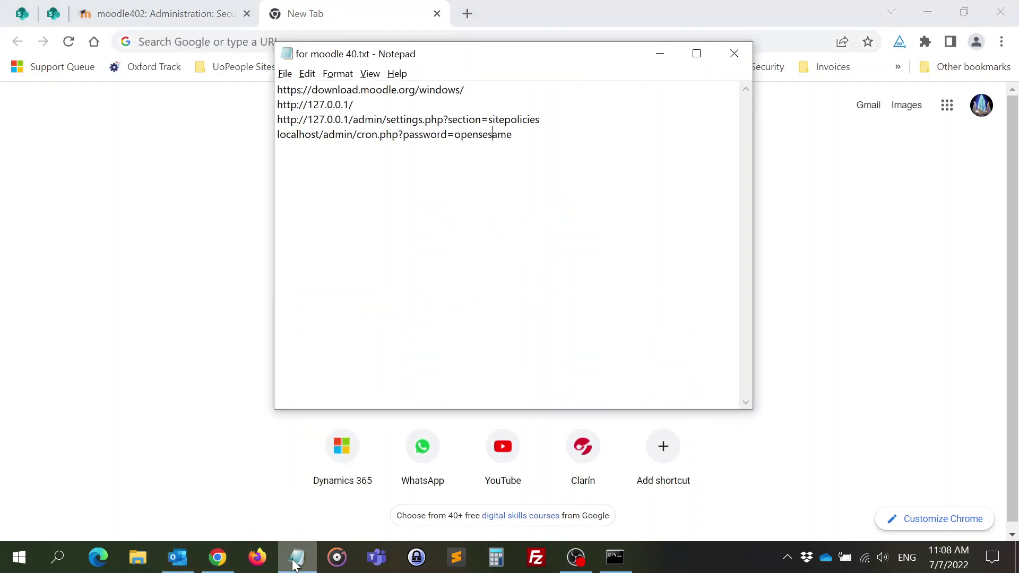
drag(525, 135, 221, 150)
key(ctrl+c)
click(295, 24)
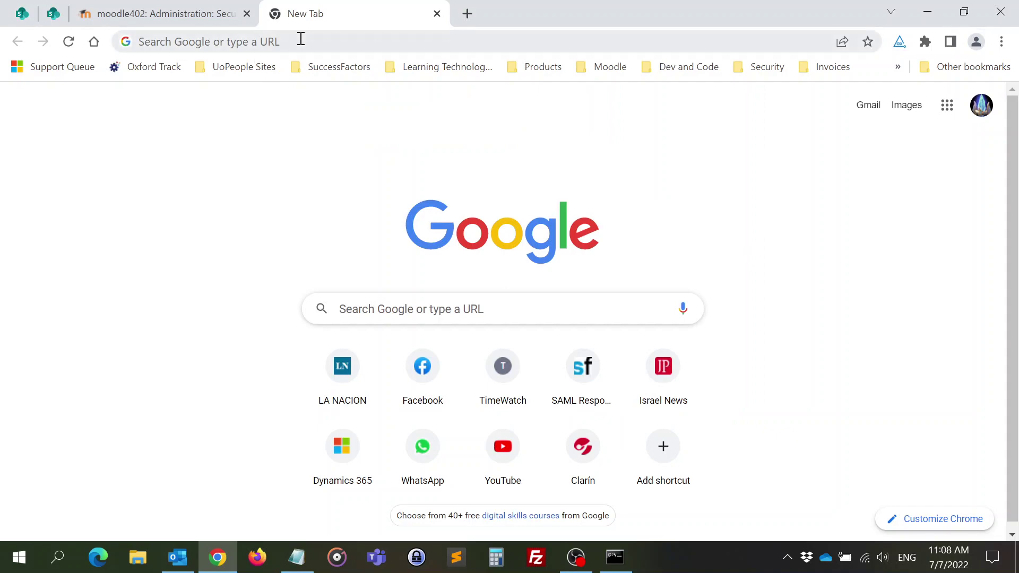
click(298, 40)
key(ctrl+v)
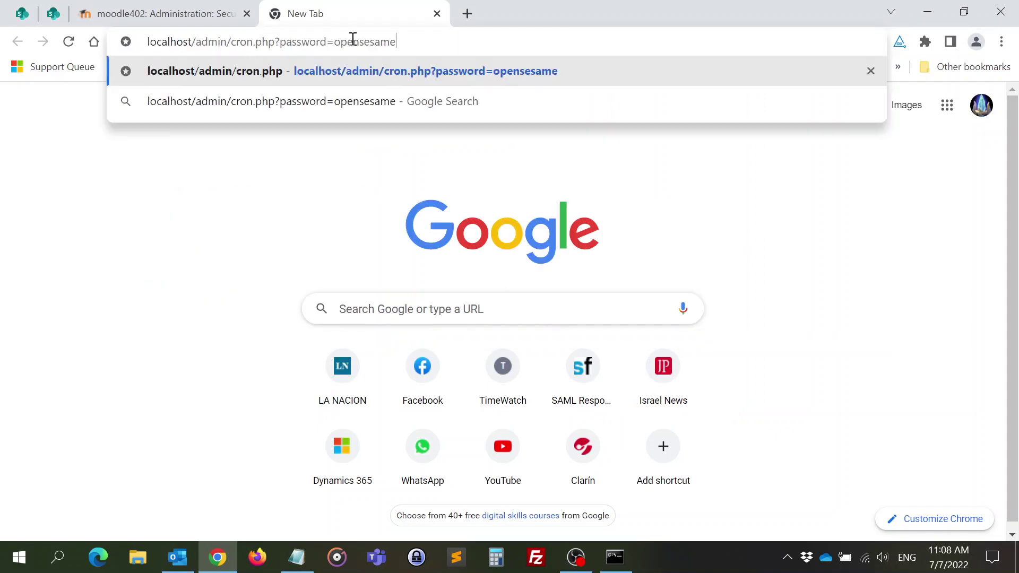
key(Return)
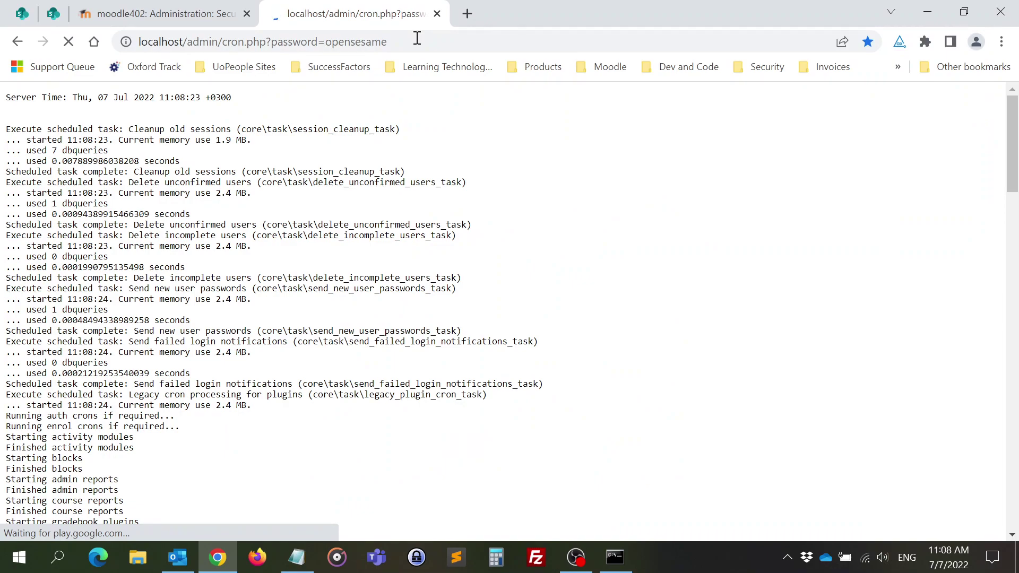
scroll(191, 212, down, 18)
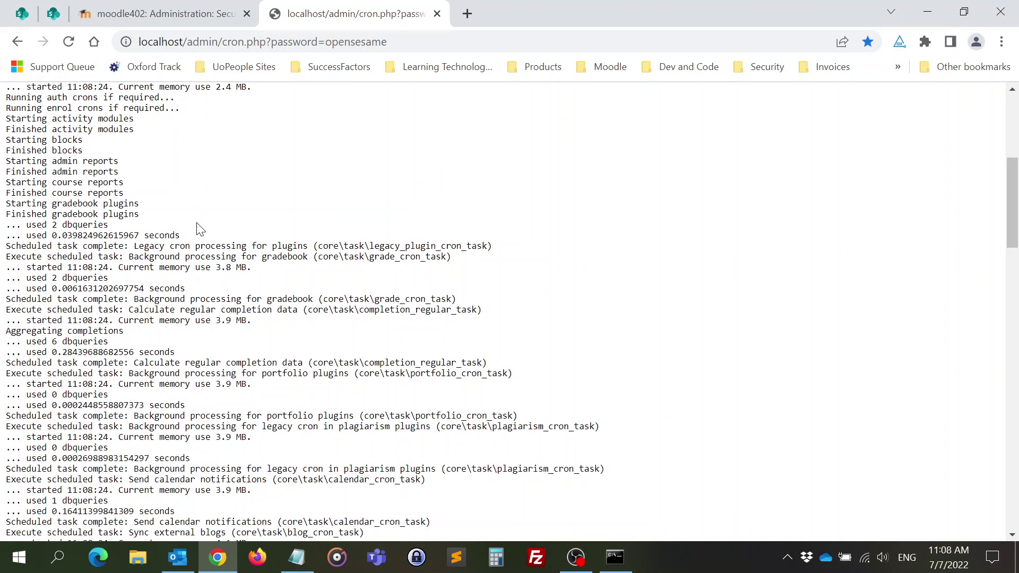
scroll(200, 251, down, 12)
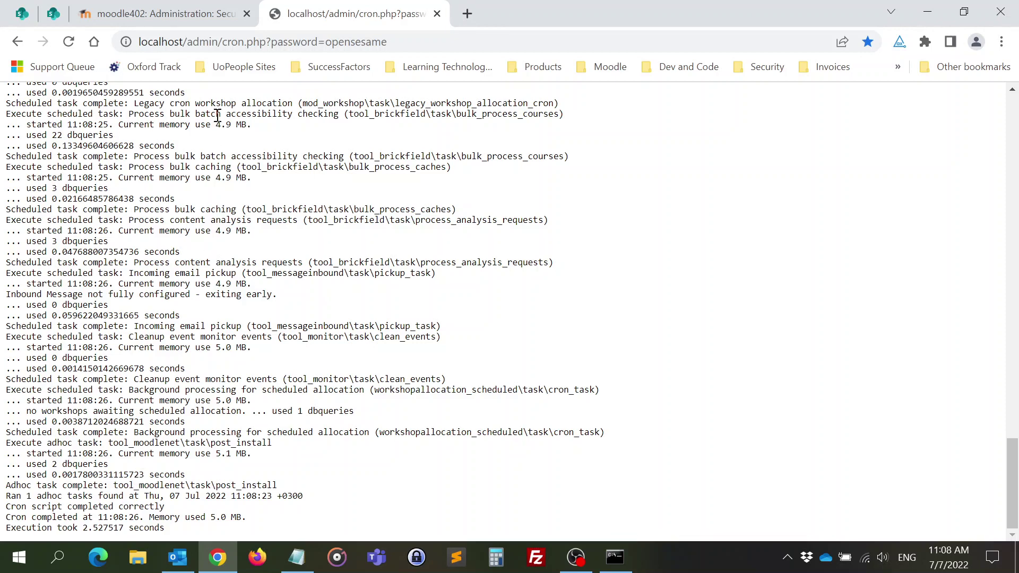
- Log the admin out of Moodle, close the cron tab and minimise Chrome
click(161, 16)
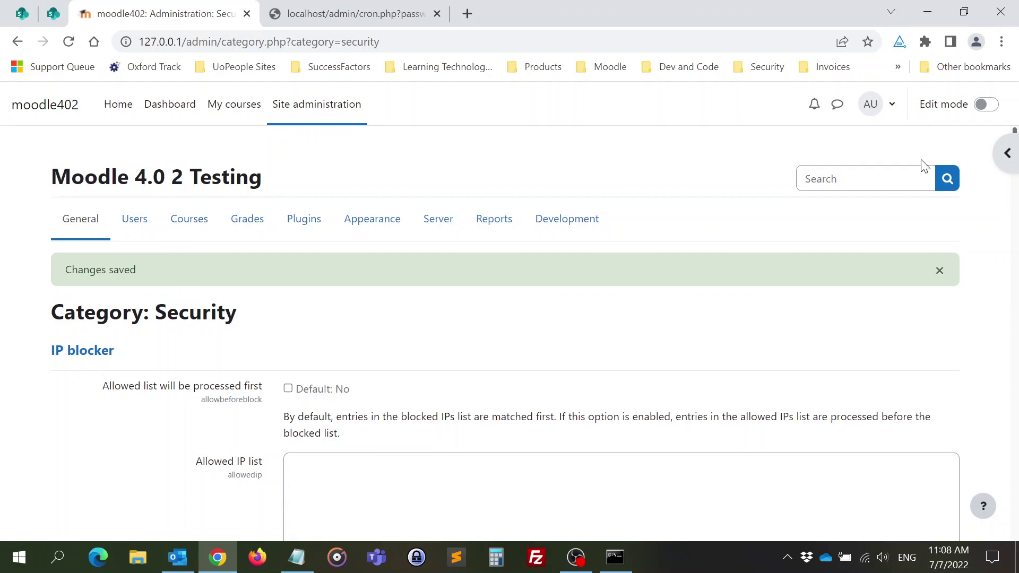
click(882, 103)
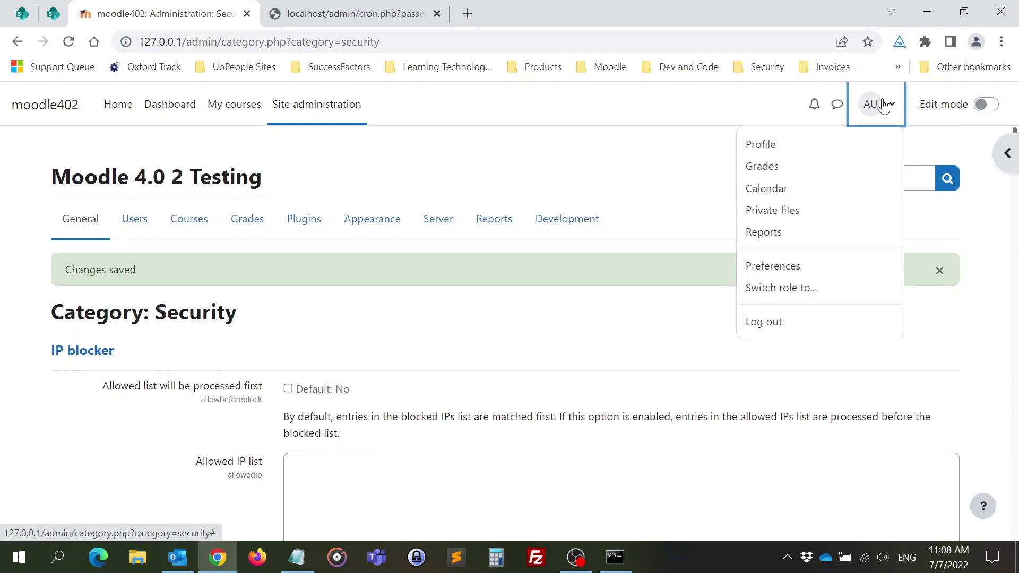
click(755, 323)
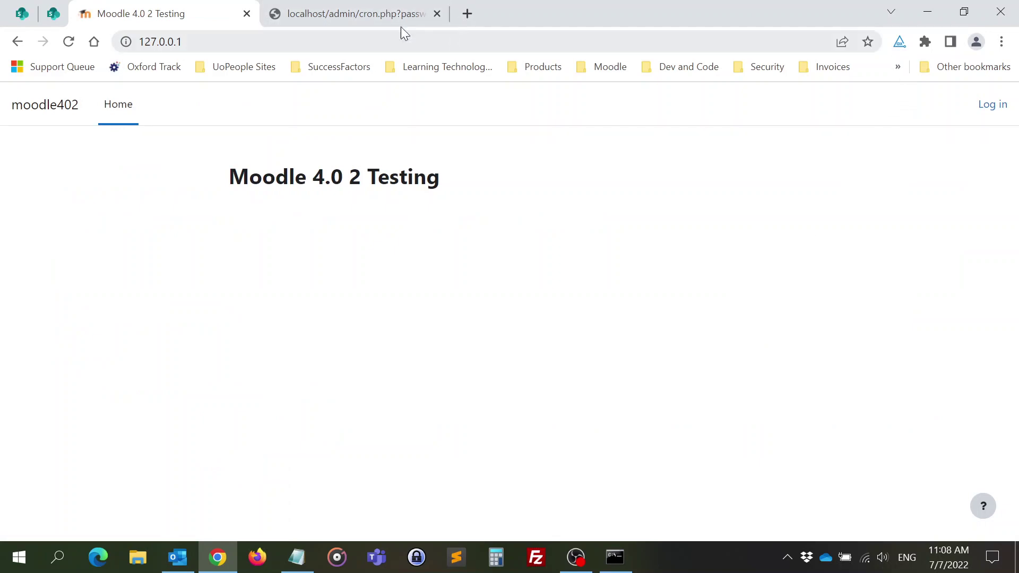
click(437, 13)
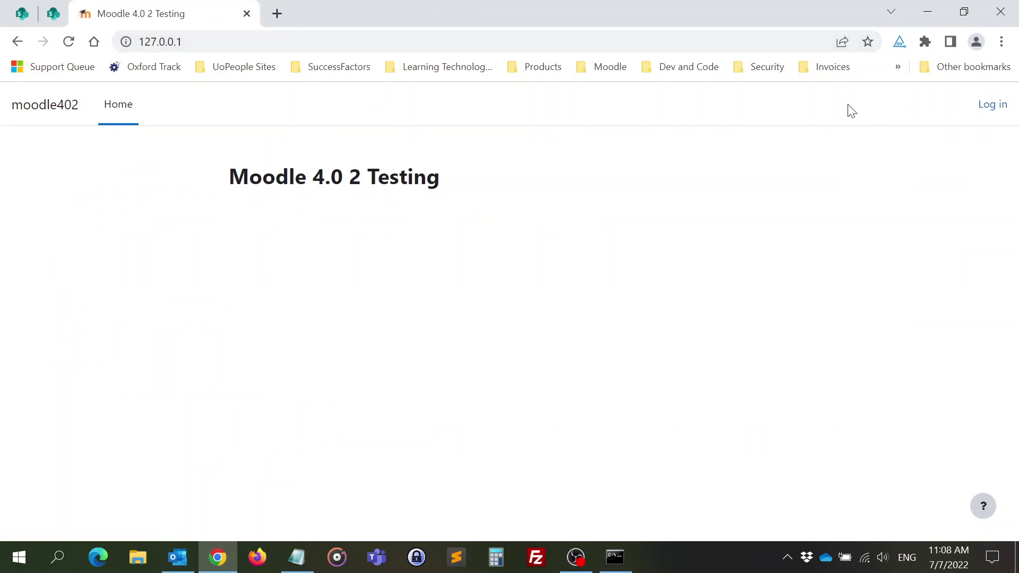
click(936, 16)
- Close the notes window and run Stop Moodle.exe to shut down the local server
drag(540, 63, 222, 302)
click(419, 291)
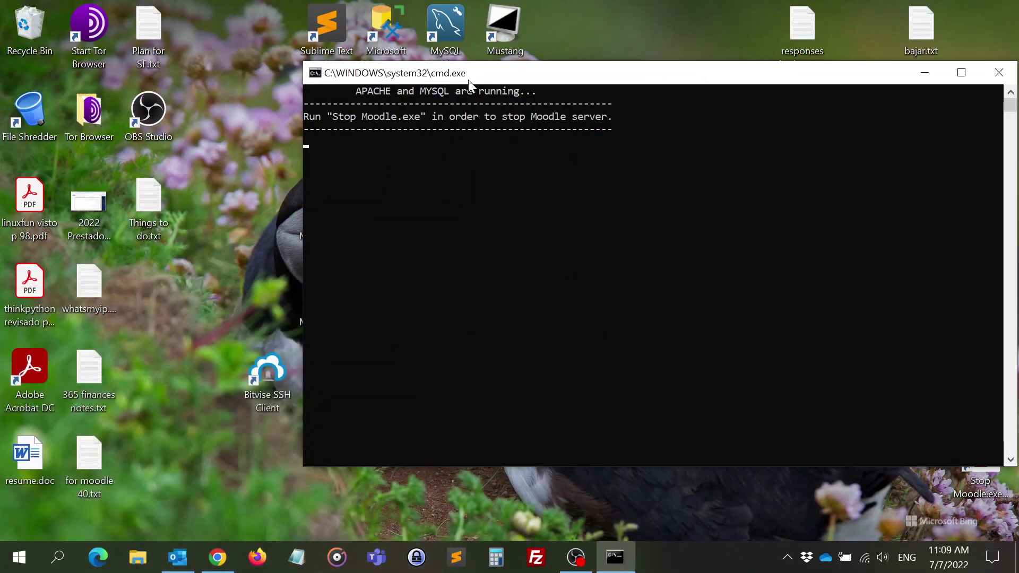
drag(466, 79, 558, 51)
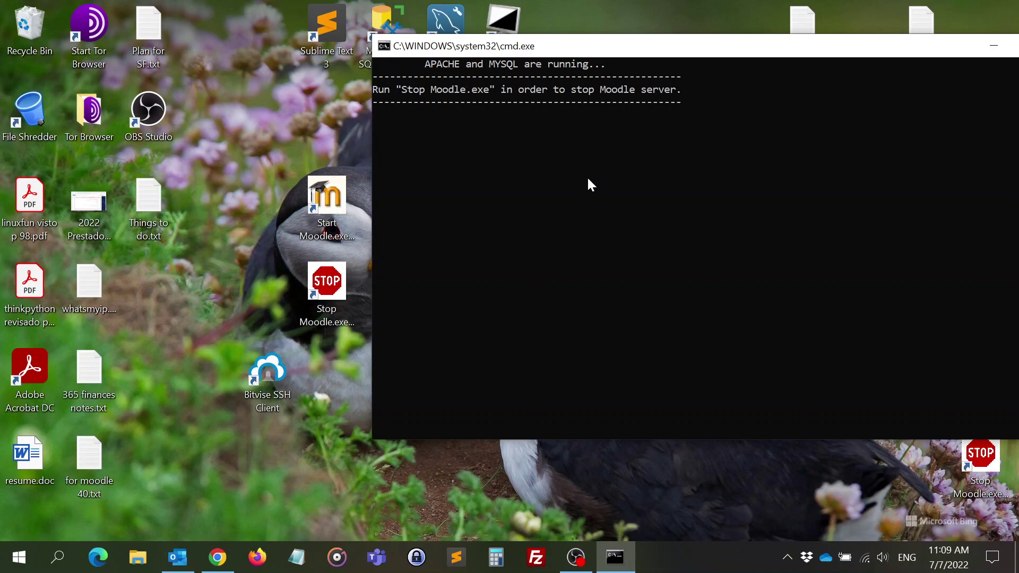
drag(657, 50, 700, 87)
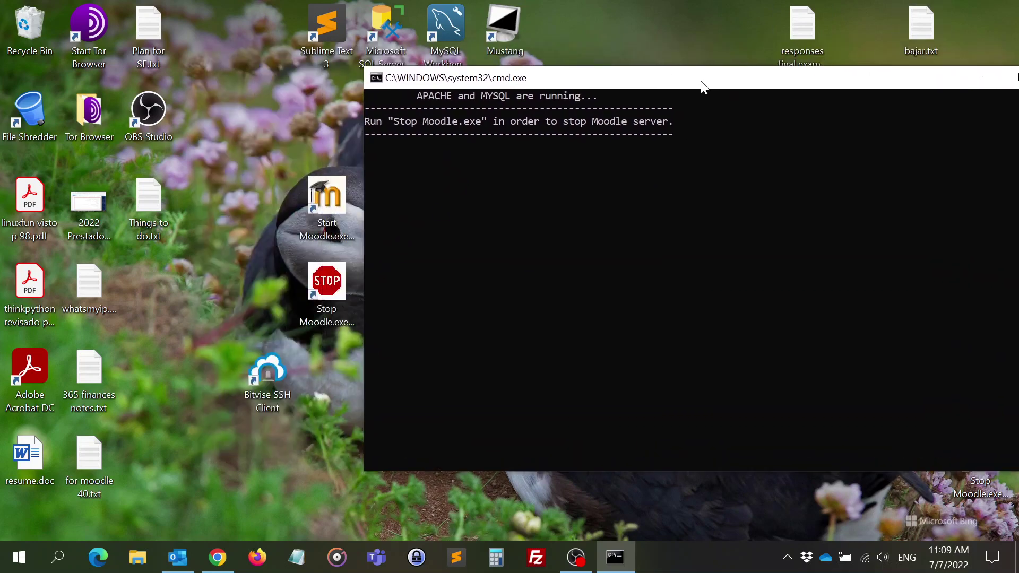
double_click(327, 286)
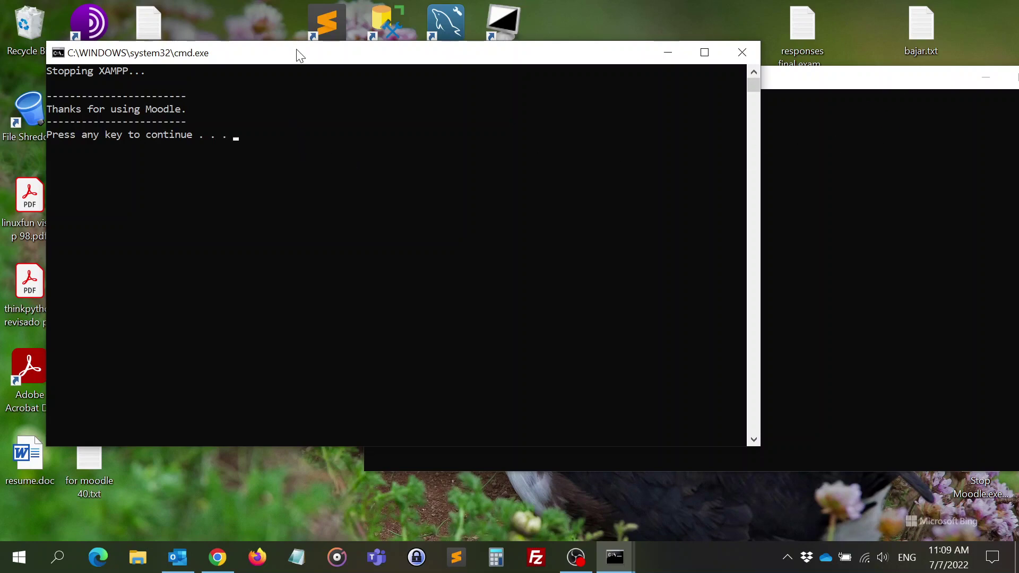
key(Return)
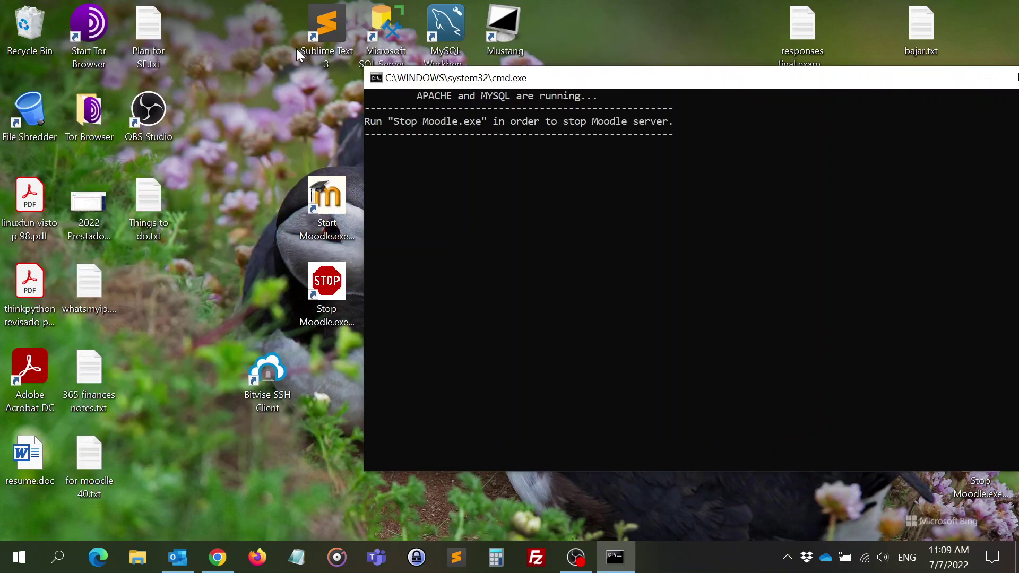
drag(641, 77, 441, 88)
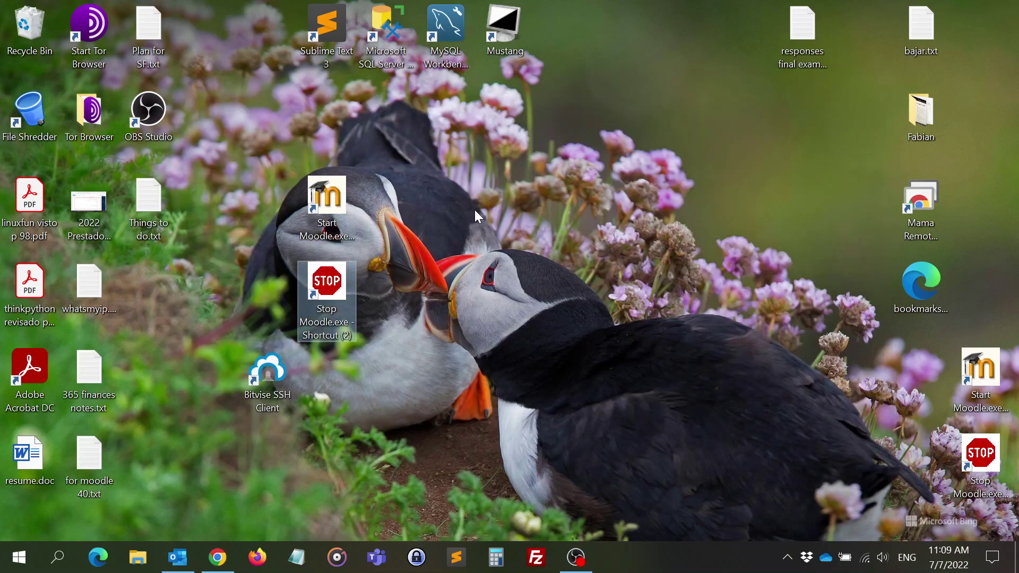
- Reload 127.0.0.1 in Chrome to confirm the site no longer connects, then minimise the browser
click(453, 229)
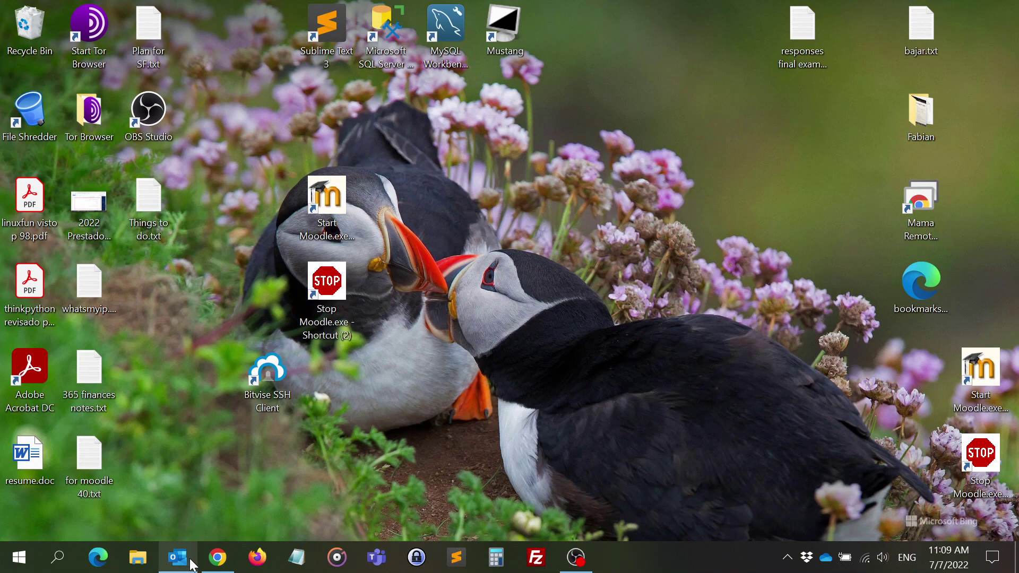
click(217, 556)
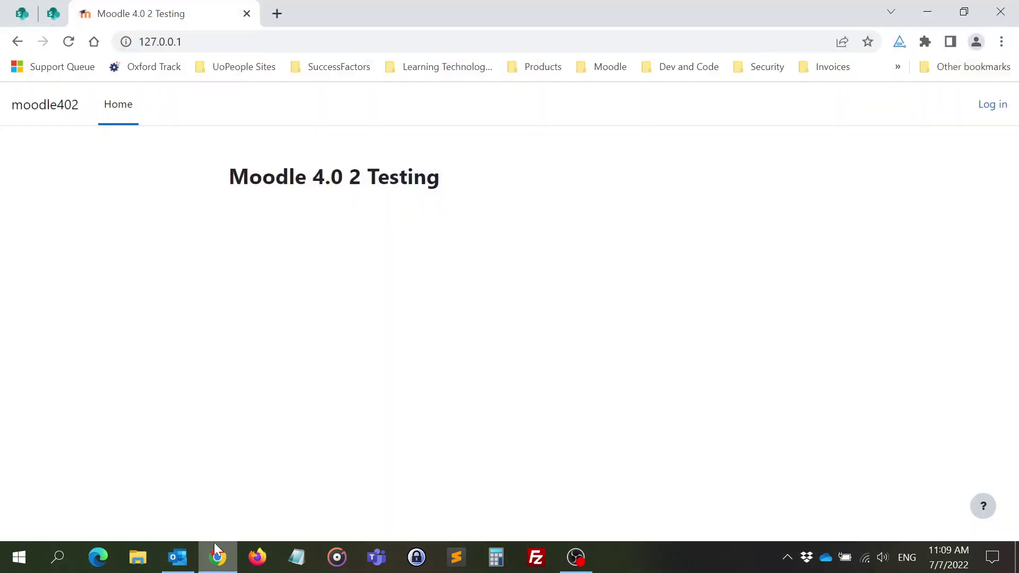
click(232, 41)
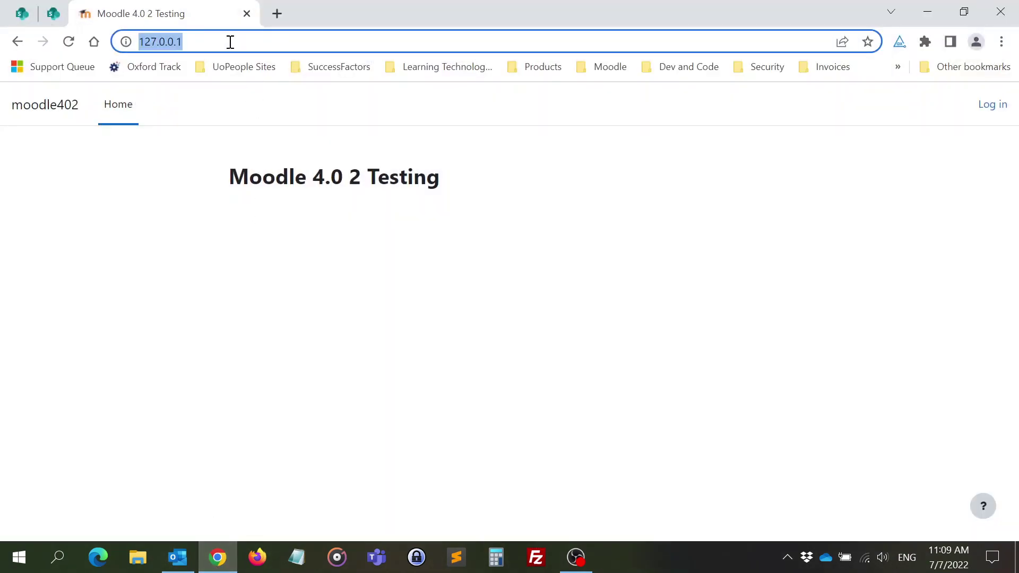
click(67, 45)
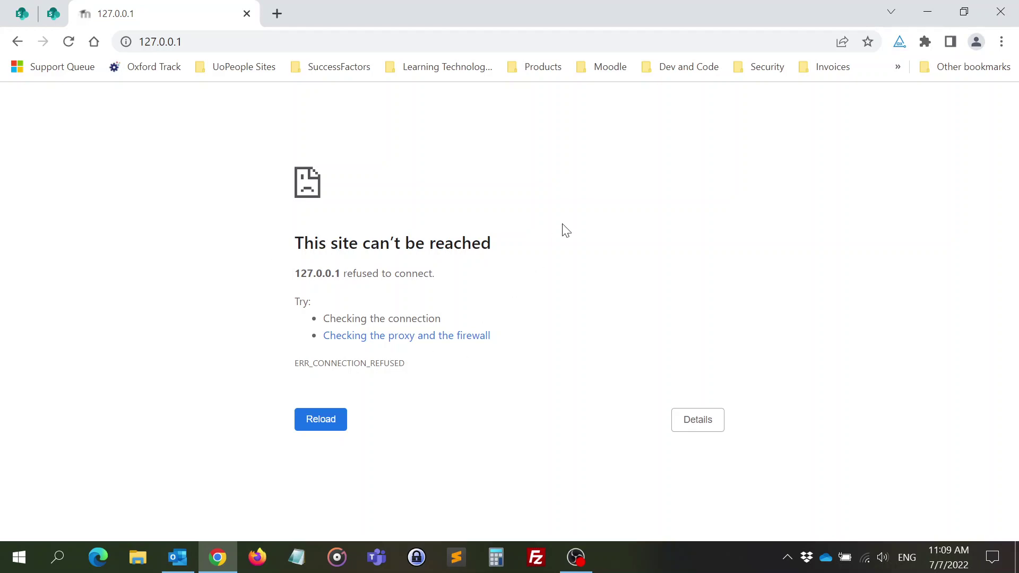
click(927, 11)
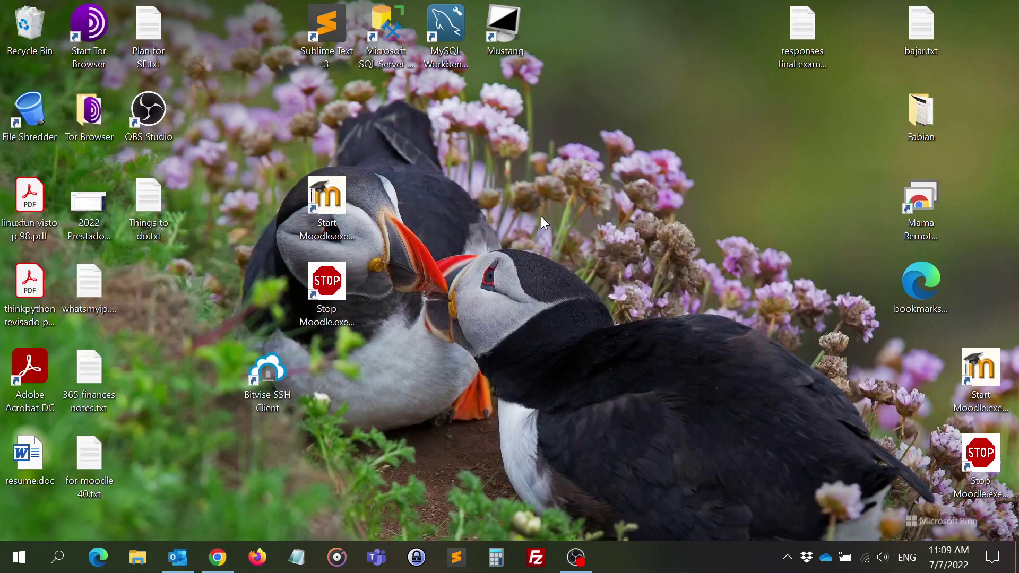
- Launch Start Moodle.exe to restart Apache and MySQL, then reload 127.0.0.1 in Chrome
double_click(334, 201)
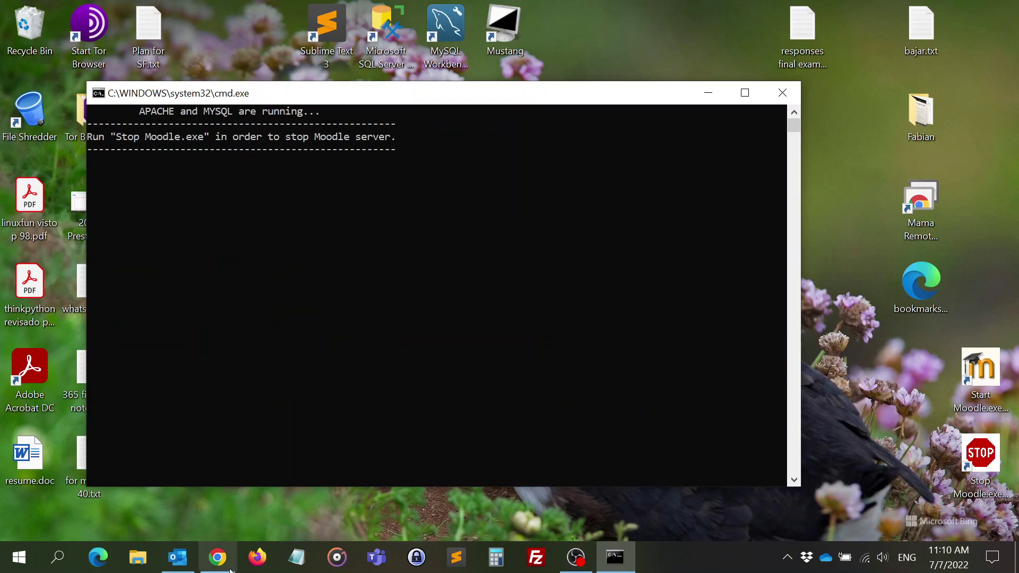
click(217, 556)
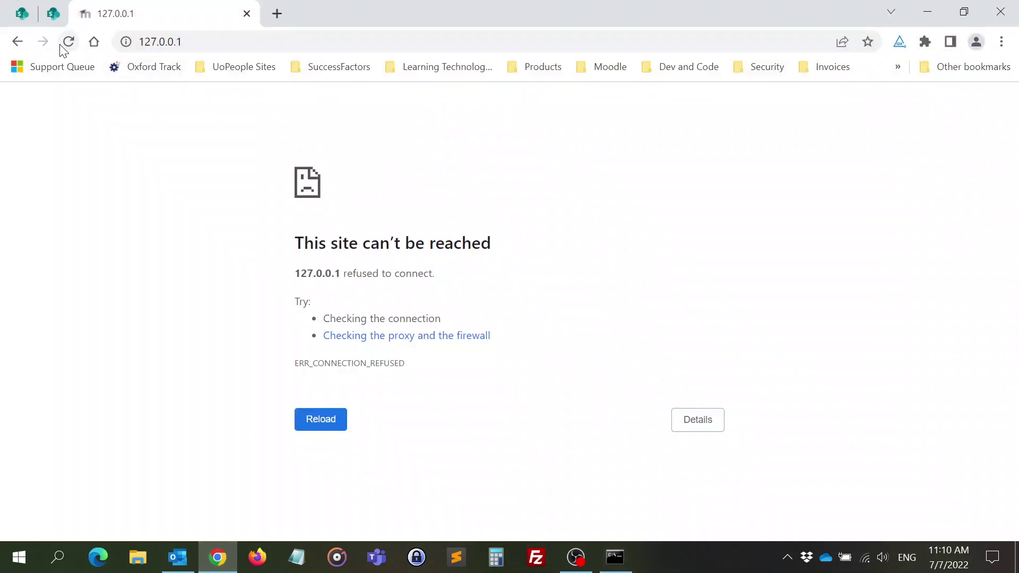
click(69, 41)
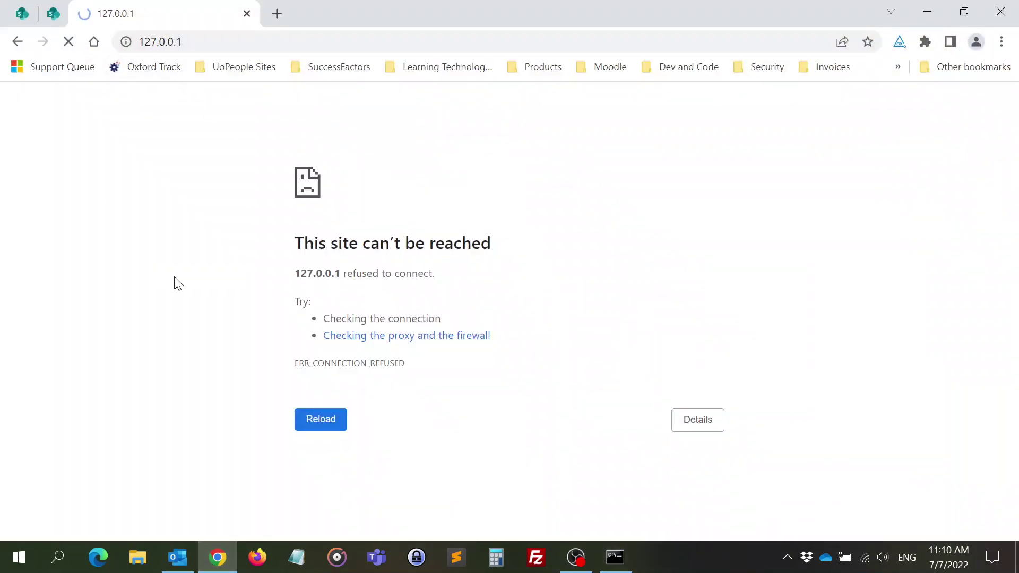